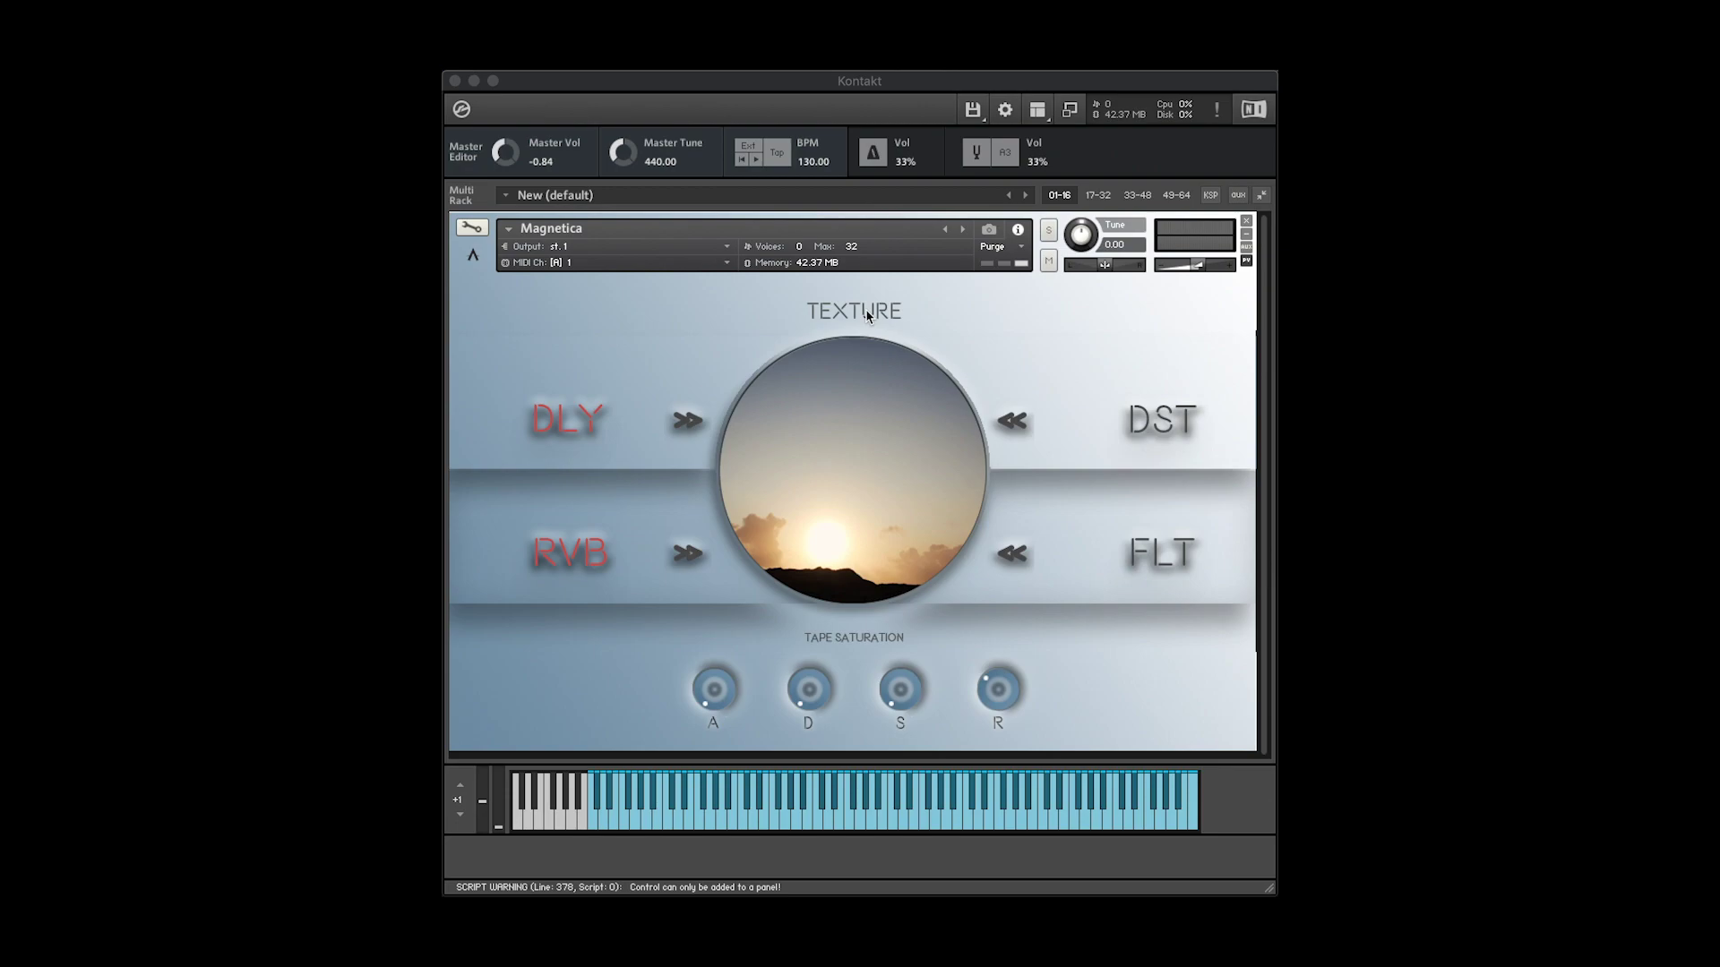
# Raise the envelope's release with the Texture layer switched on, and turn the Texture layer off again
pyautogui.click(867, 315)
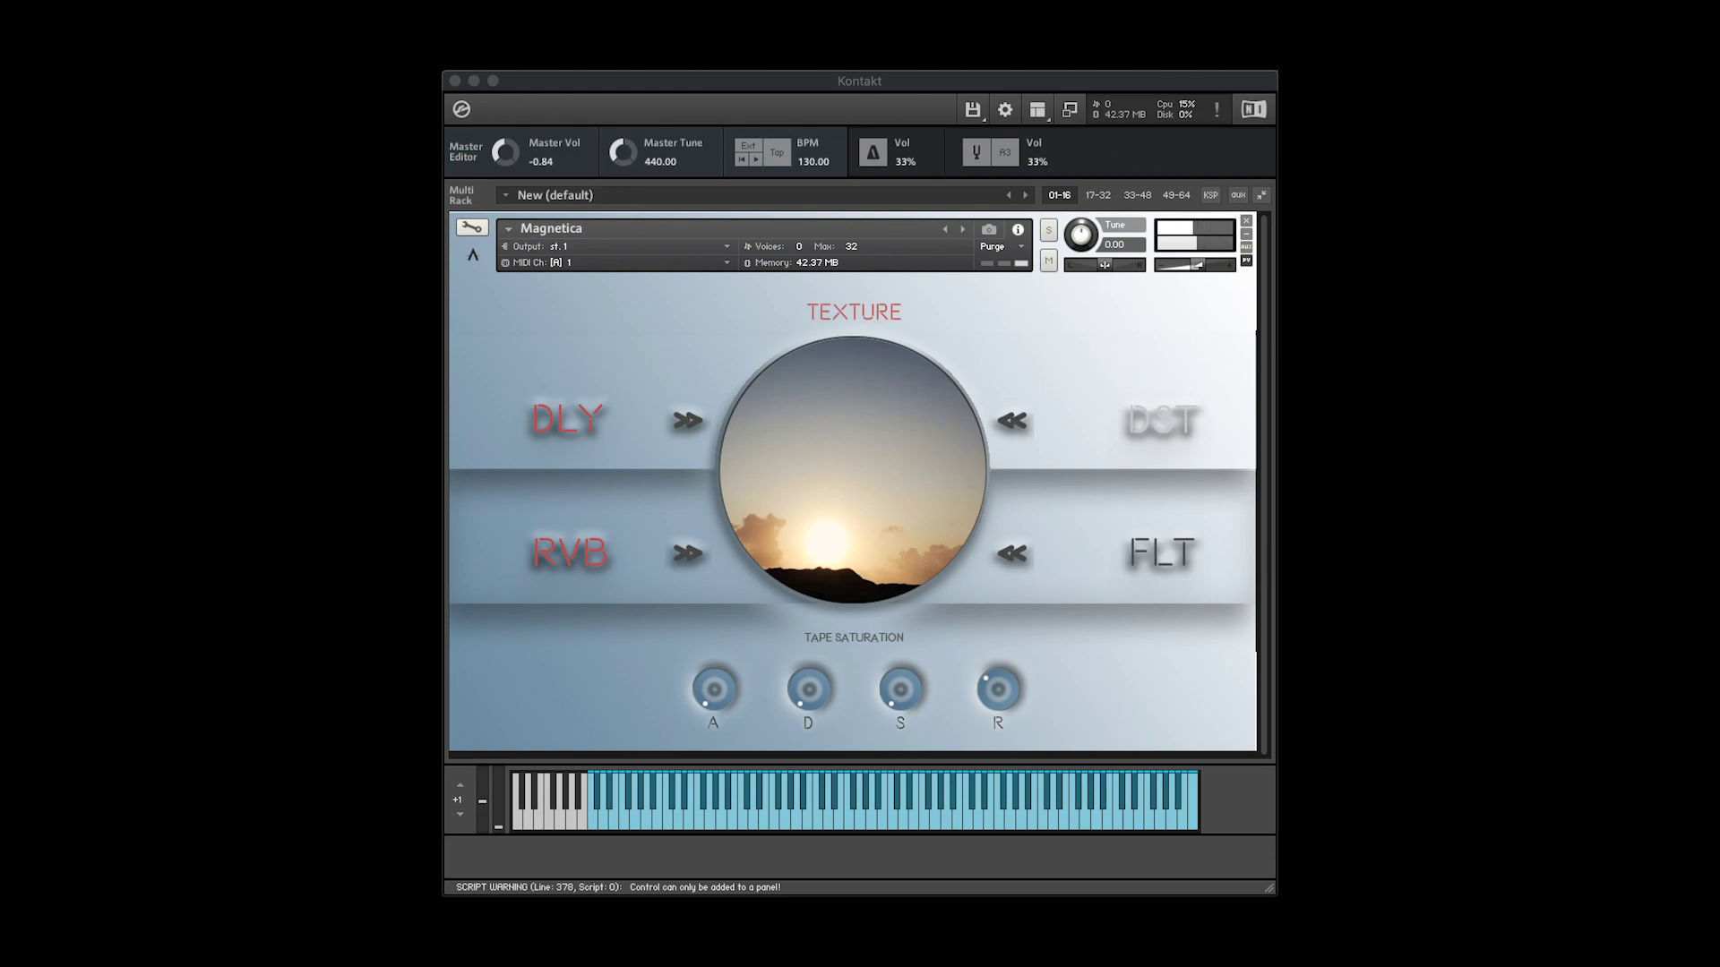
pyautogui.click(1003, 694)
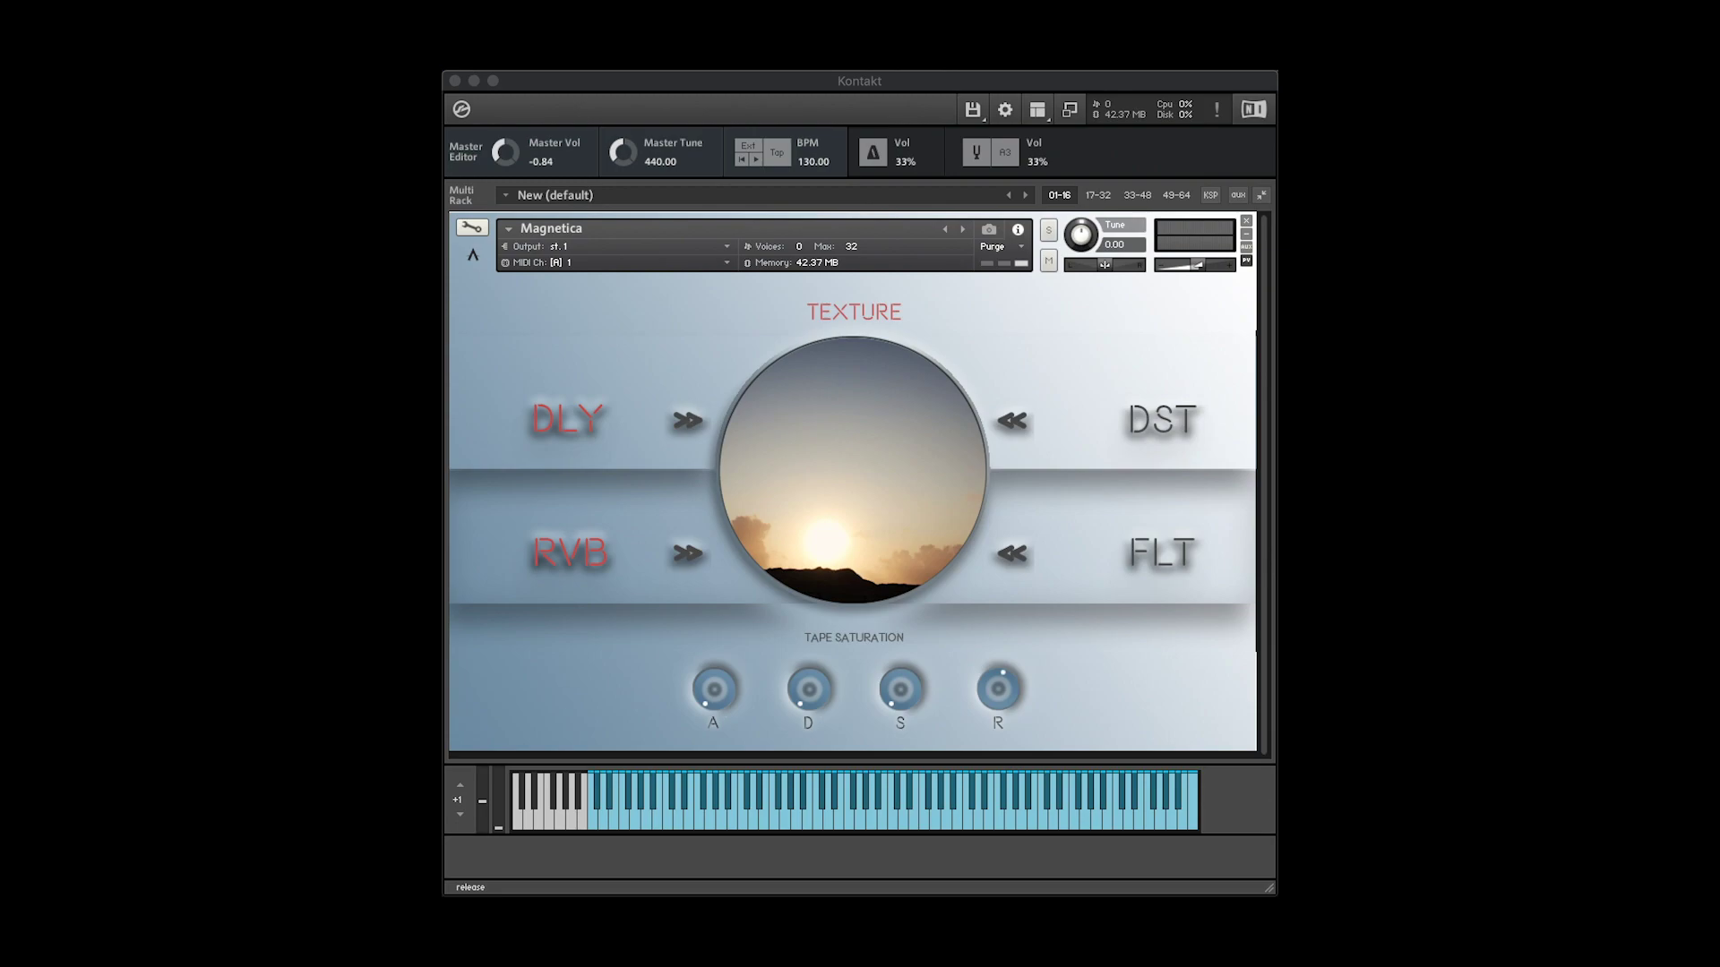
pyautogui.click(867, 313)
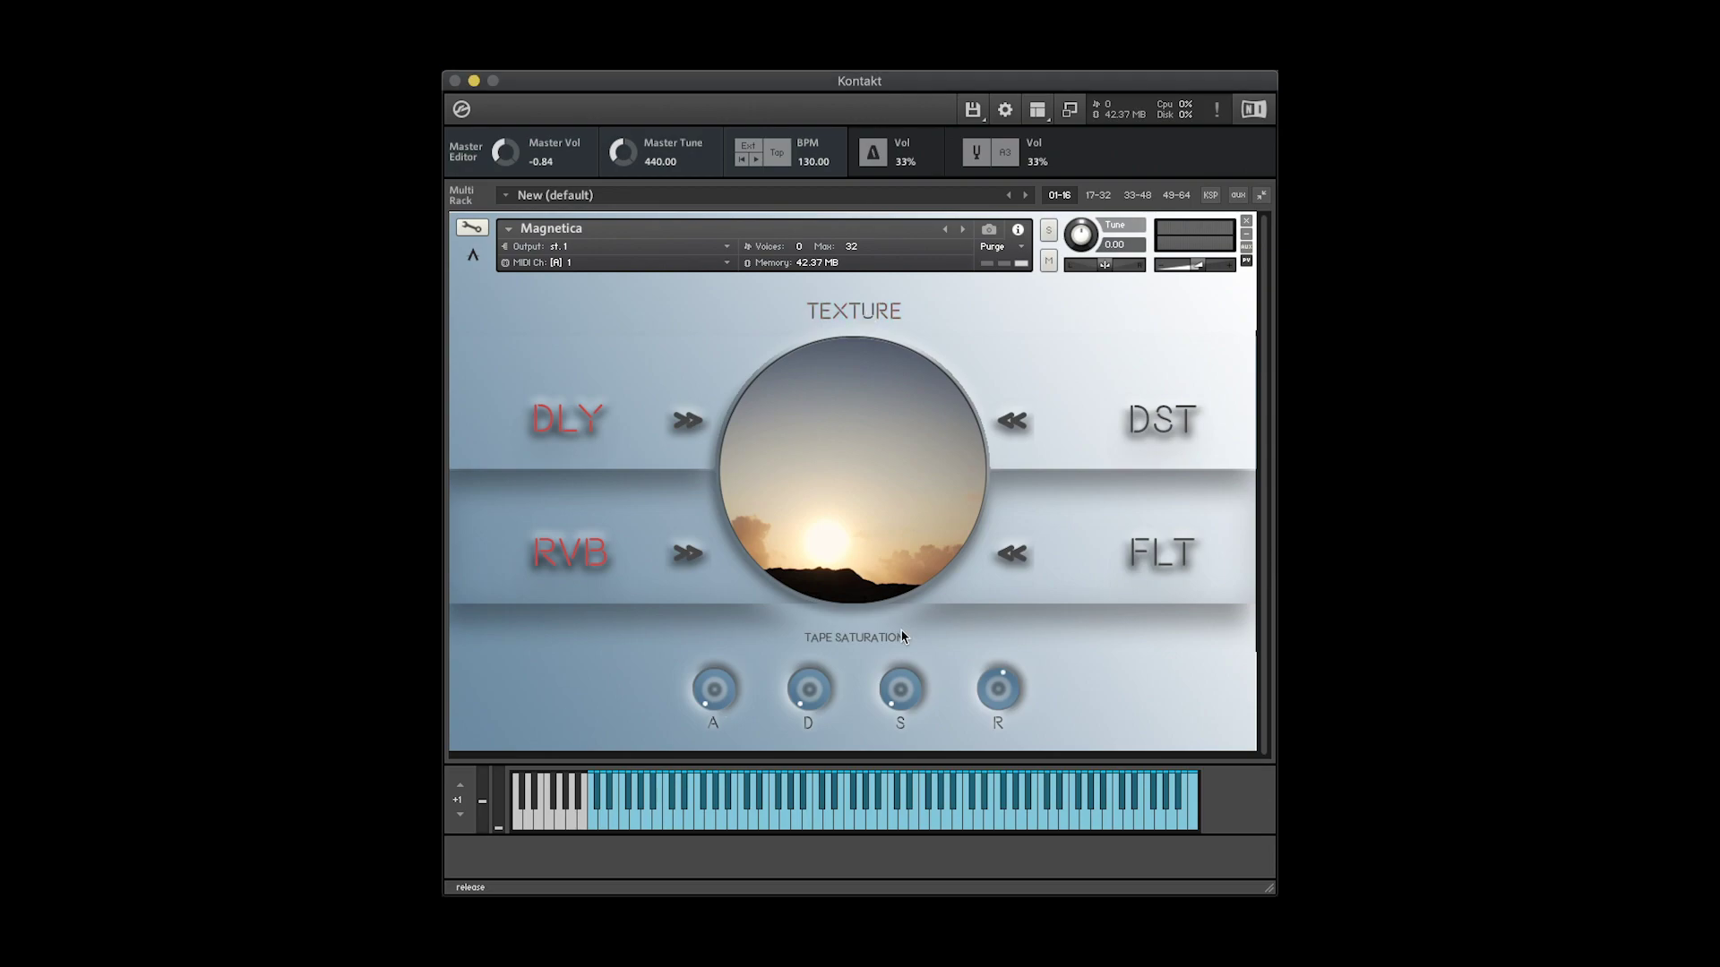
# Try the Tape Saturation, delay and Texture switches on the main page
pyautogui.click(878, 638)
pyautogui.click(561, 445)
pyautogui.click(579, 465)
pyautogui.click(575, 433)
pyautogui.click(825, 330)
pyautogui.click(579, 427)
# Turn on the distortion effect, try its Make Mono option, and return to the main page
pyautogui.click(1169, 423)
pyautogui.click(1015, 444)
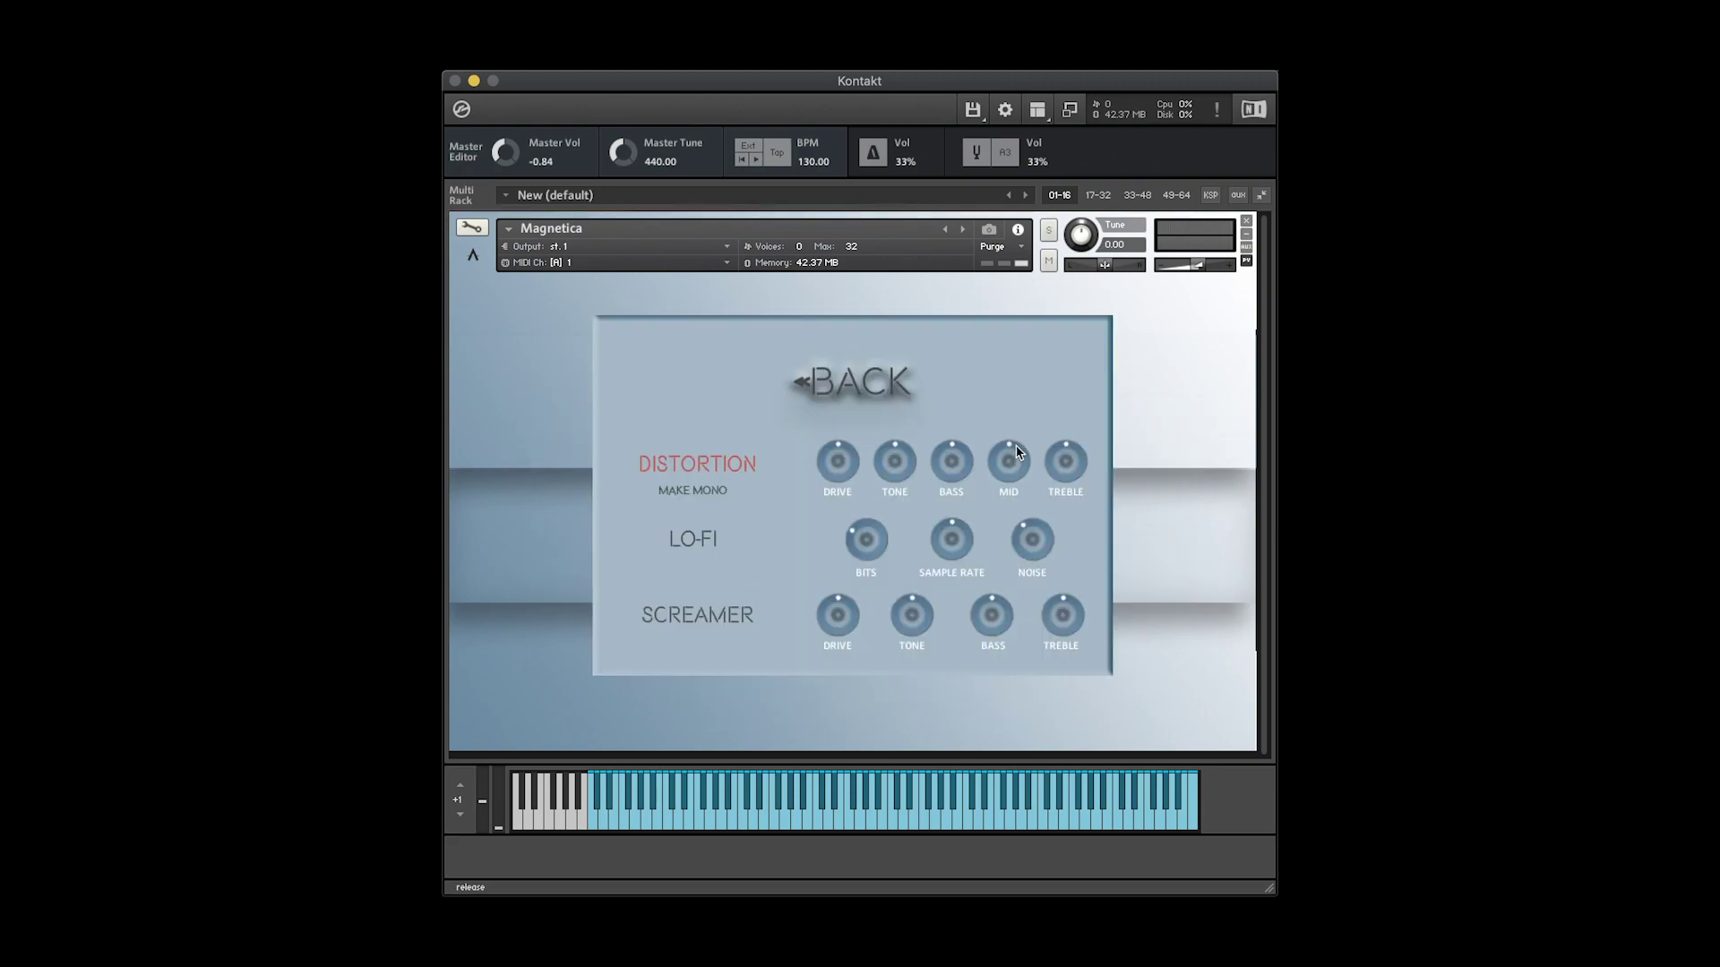
pyautogui.click(703, 488)
pyautogui.click(860, 379)
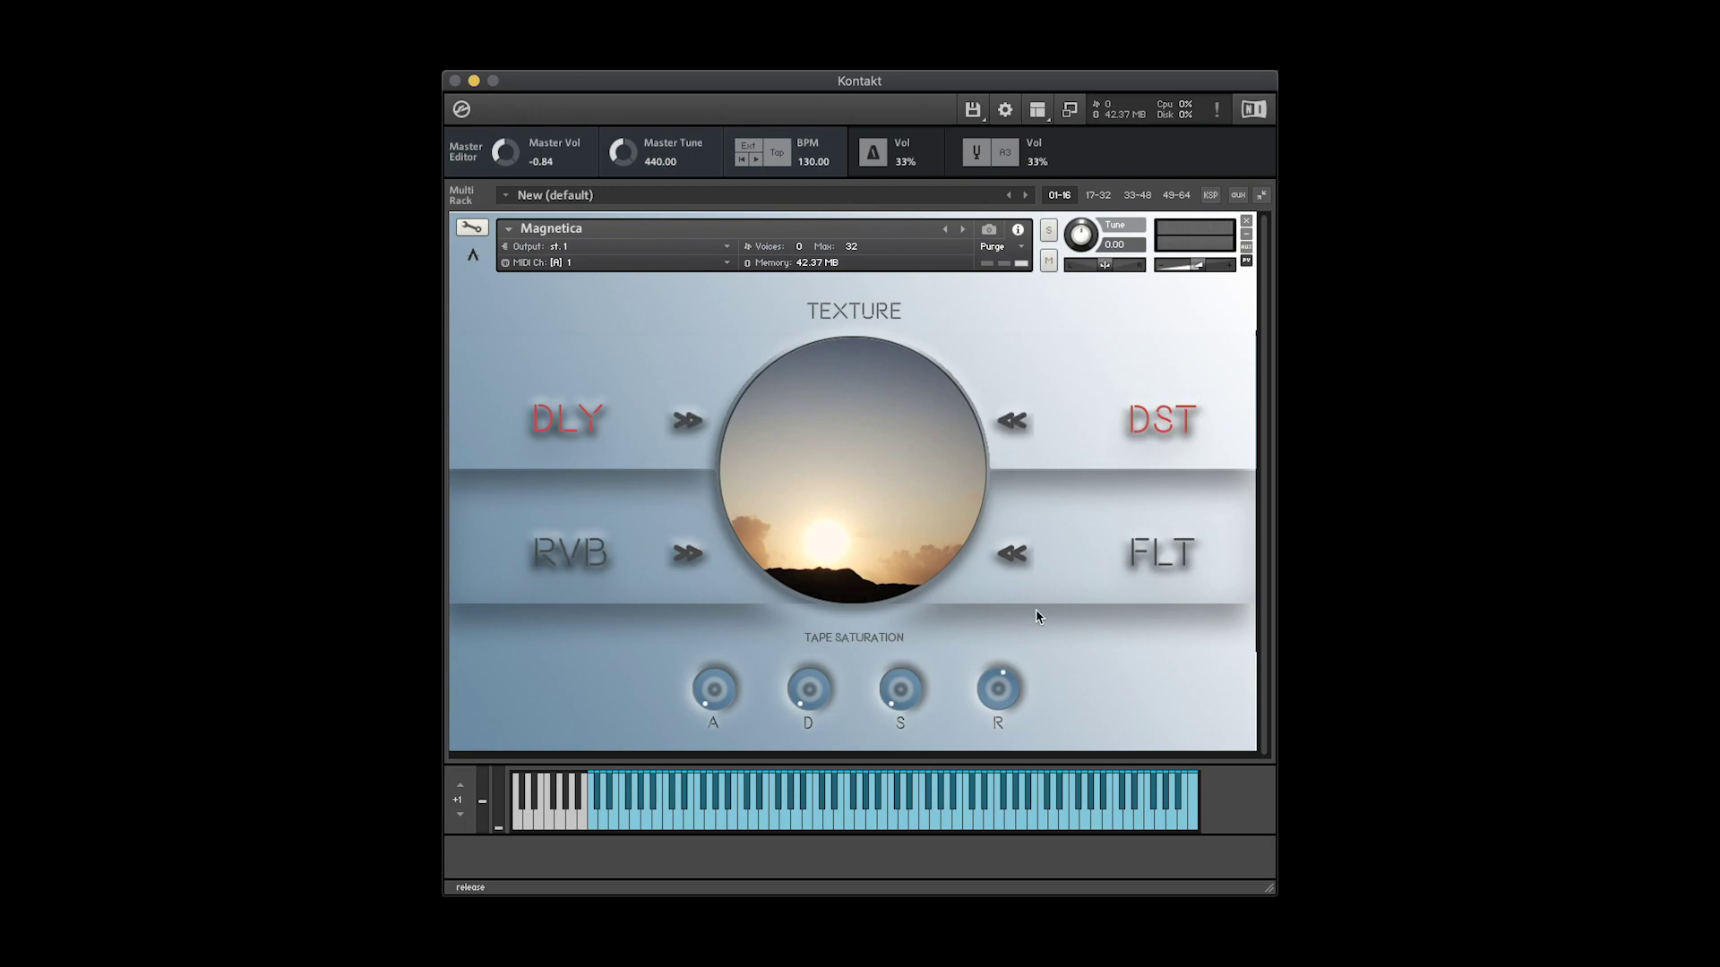
# Turn on Make Mono for the Distortion effect in the distortion settings
pyautogui.click(1017, 419)
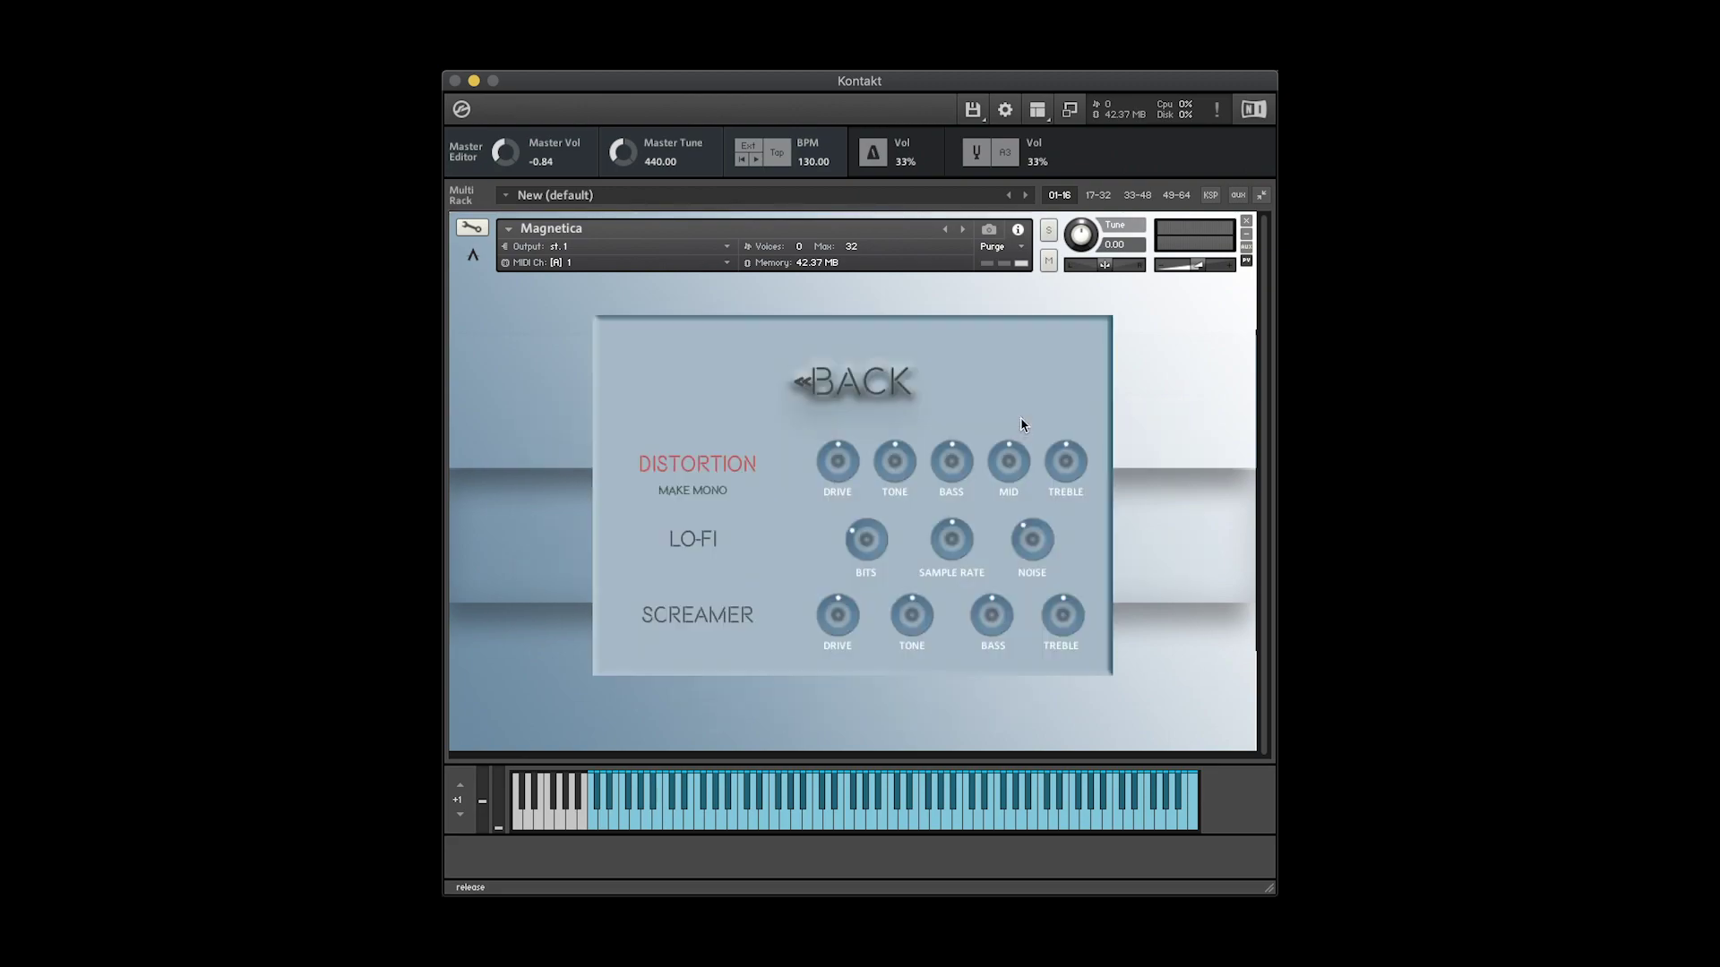
pyautogui.click(878, 394)
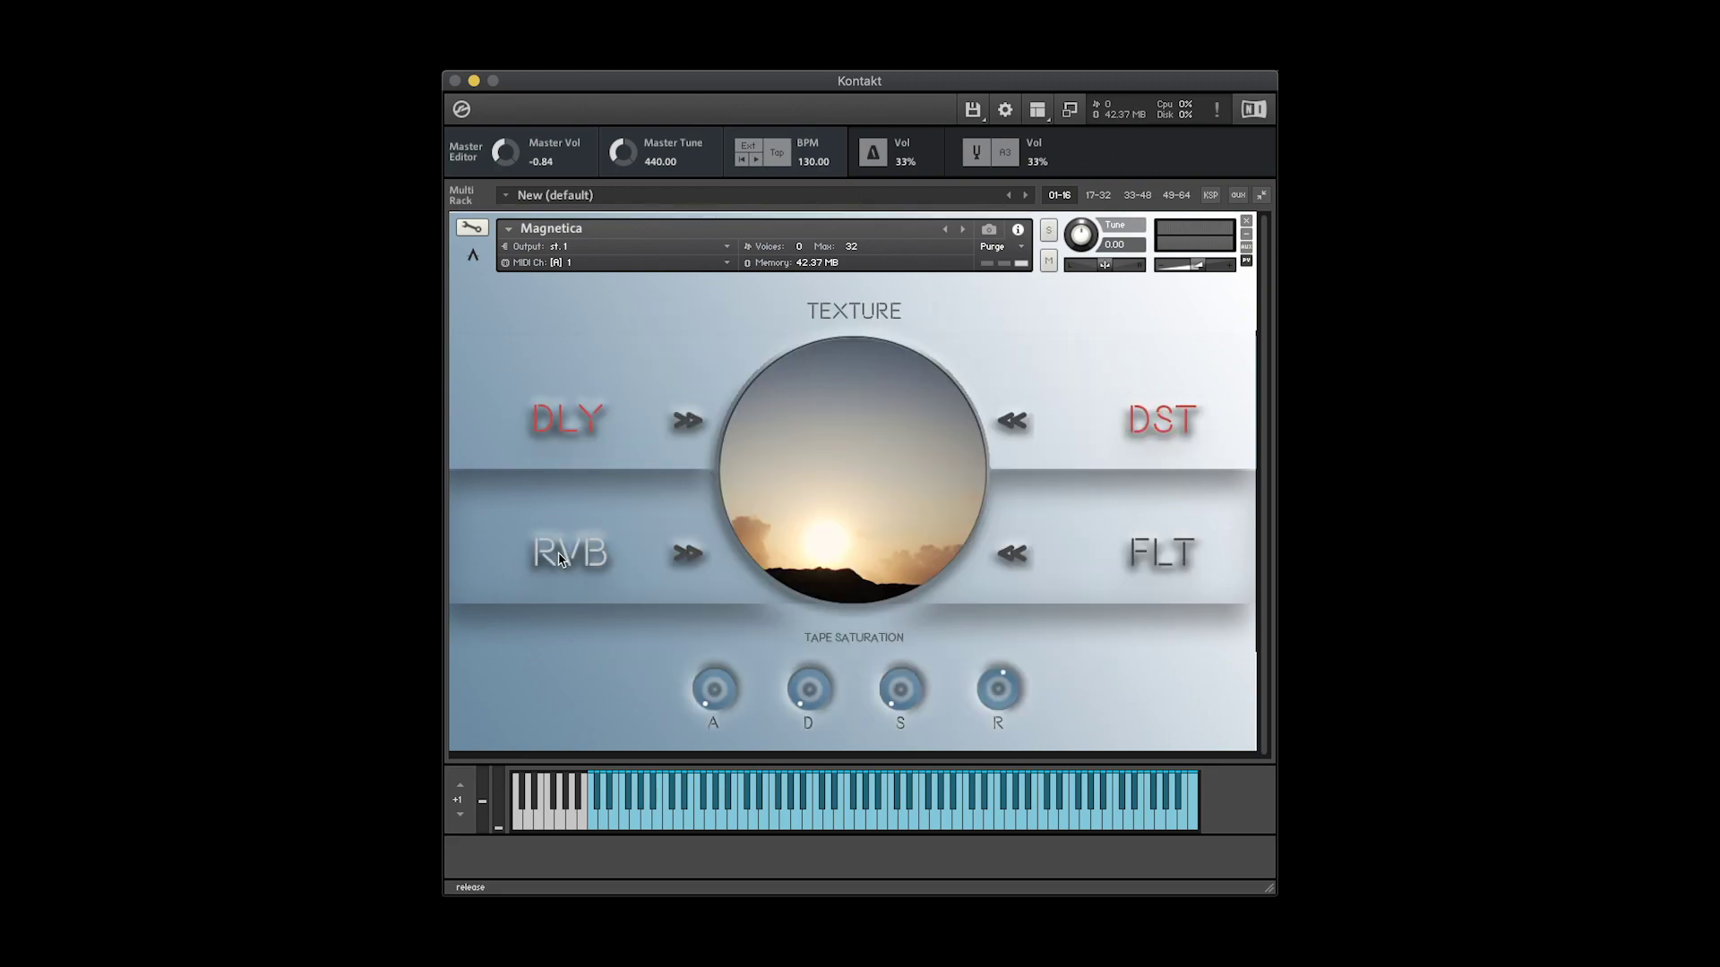
pyautogui.click(1024, 446)
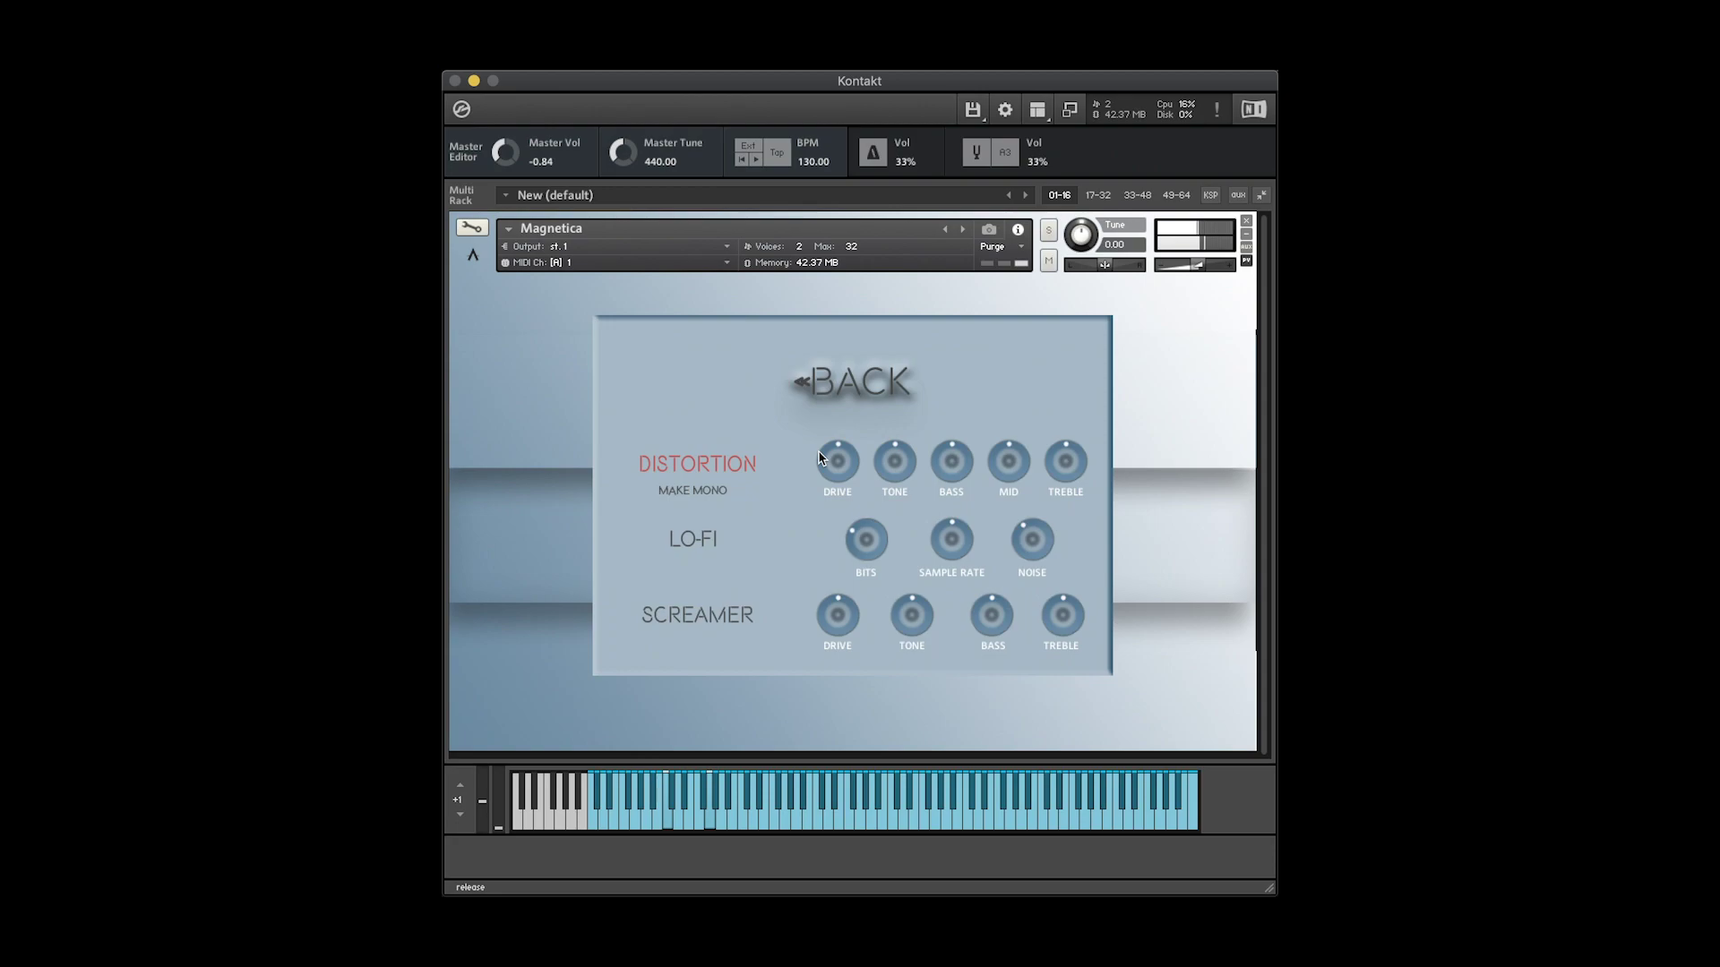
pyautogui.click(684, 500)
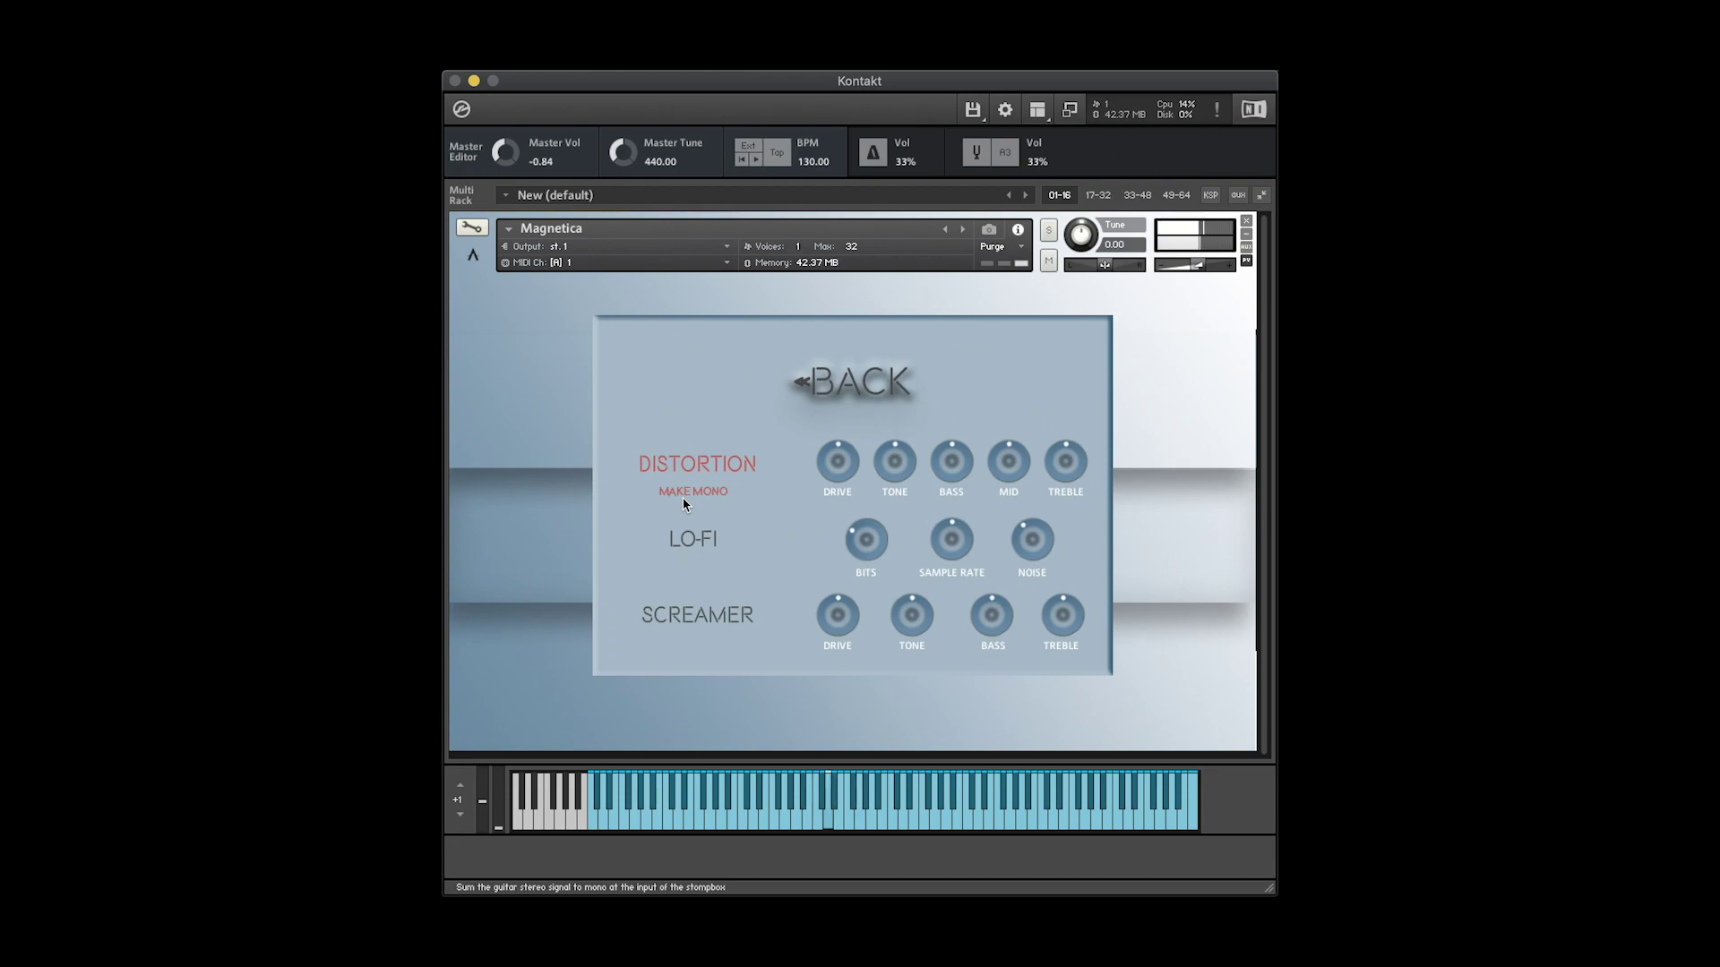
# Return to the main page and turn off the delay and reverb effects
pyautogui.click(874, 395)
pyautogui.click(607, 403)
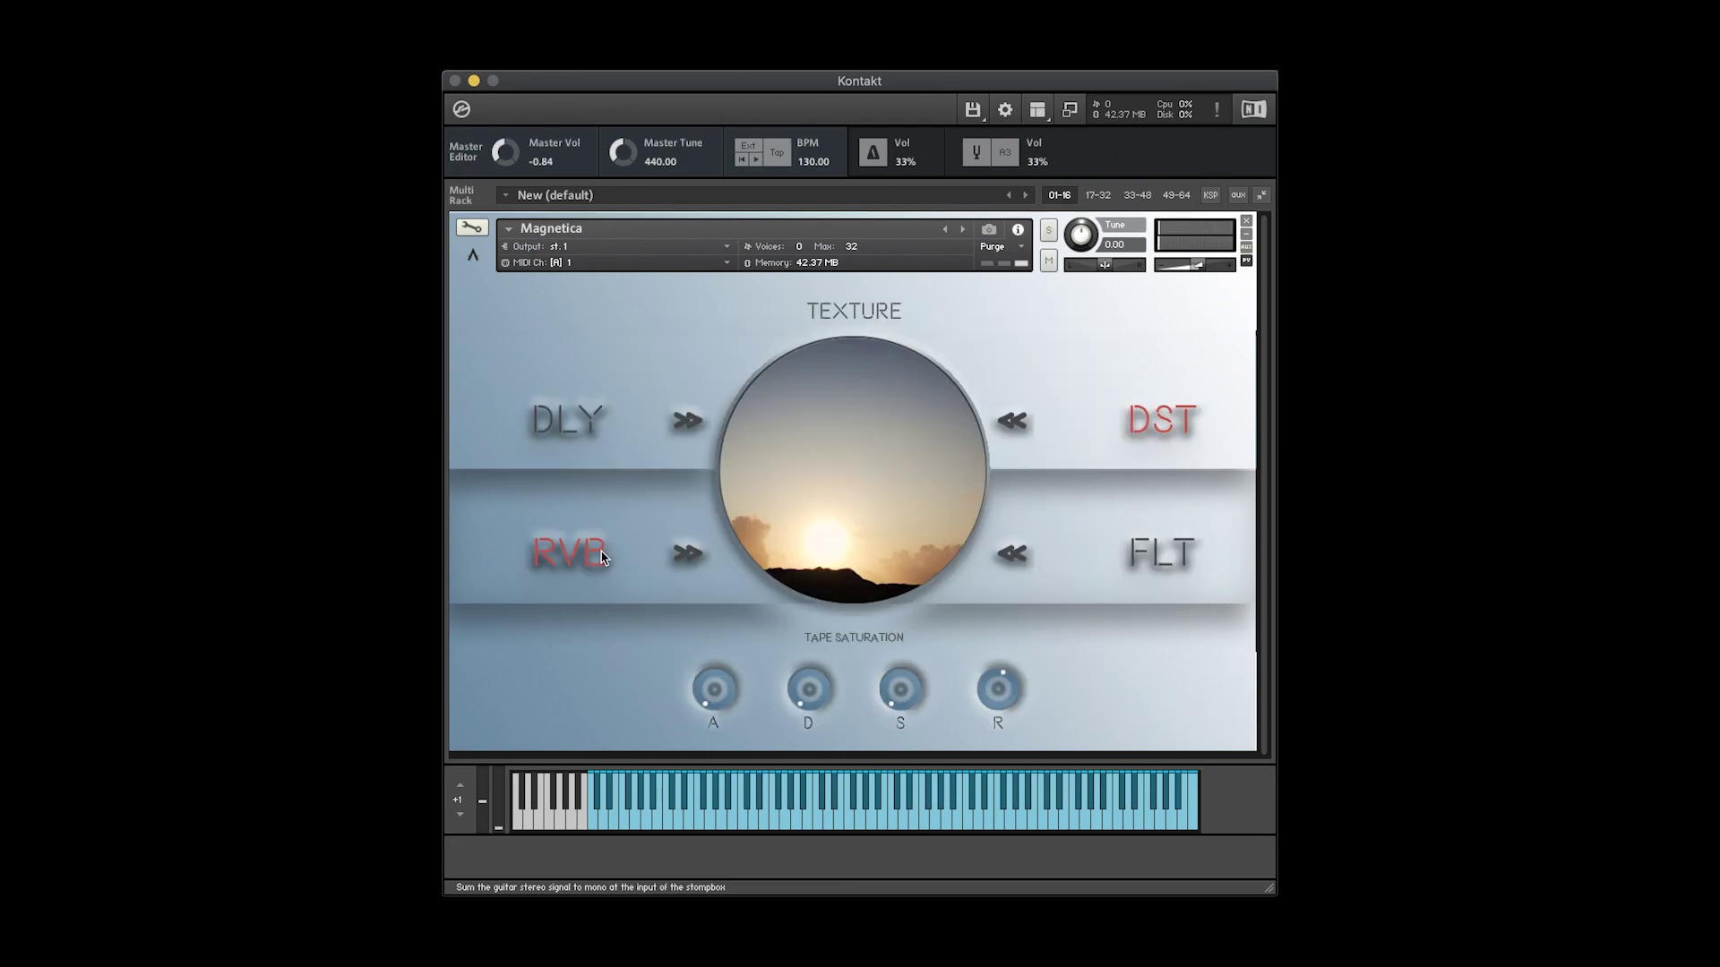
pyautogui.click(638, 540)
# Turn off Make Mono for the Distortion effect and return to the main page
pyautogui.click(1016, 439)
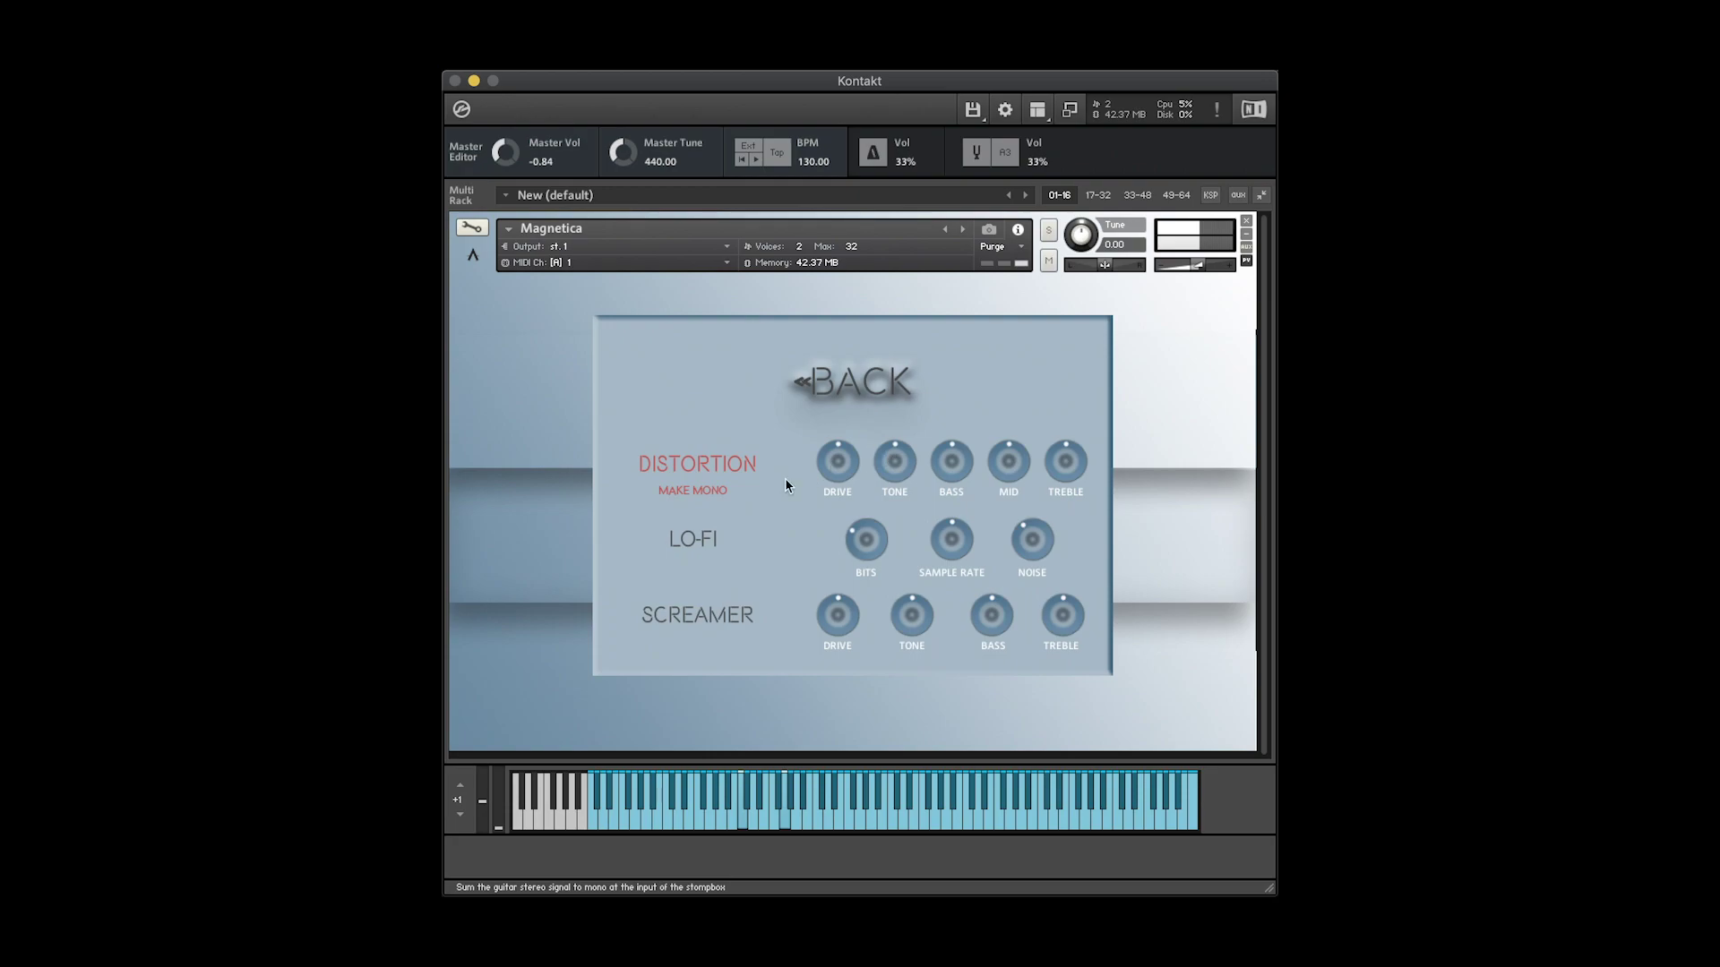
pyautogui.click(714, 498)
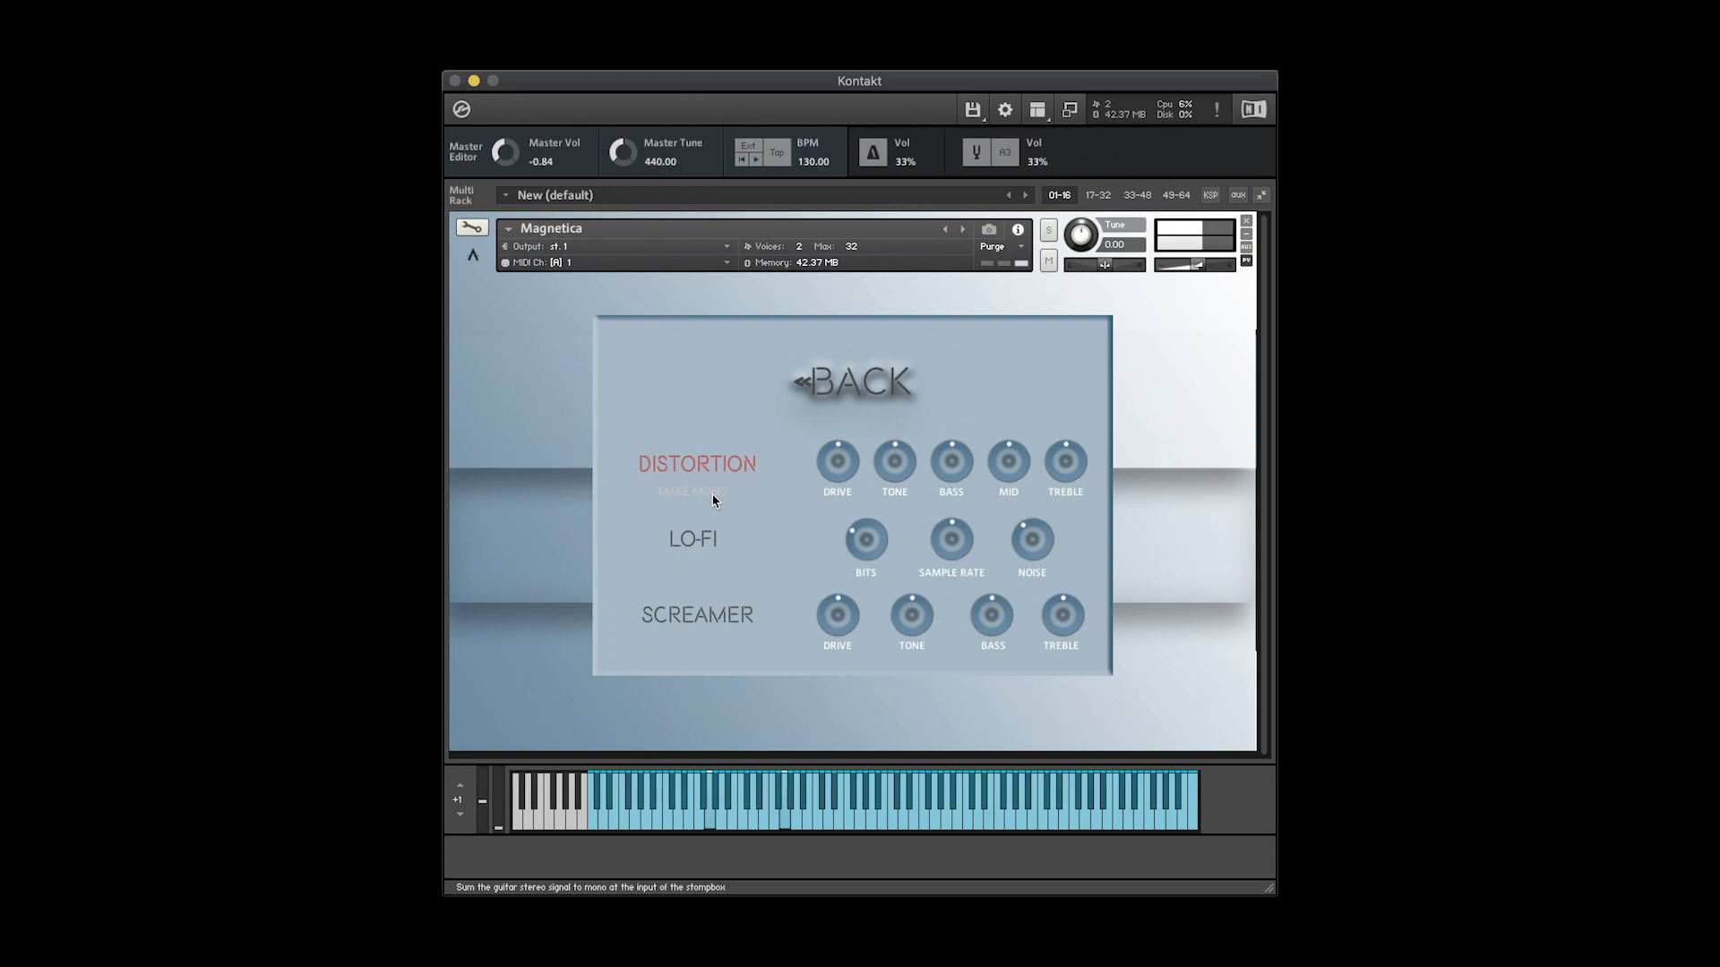
pyautogui.click(896, 381)
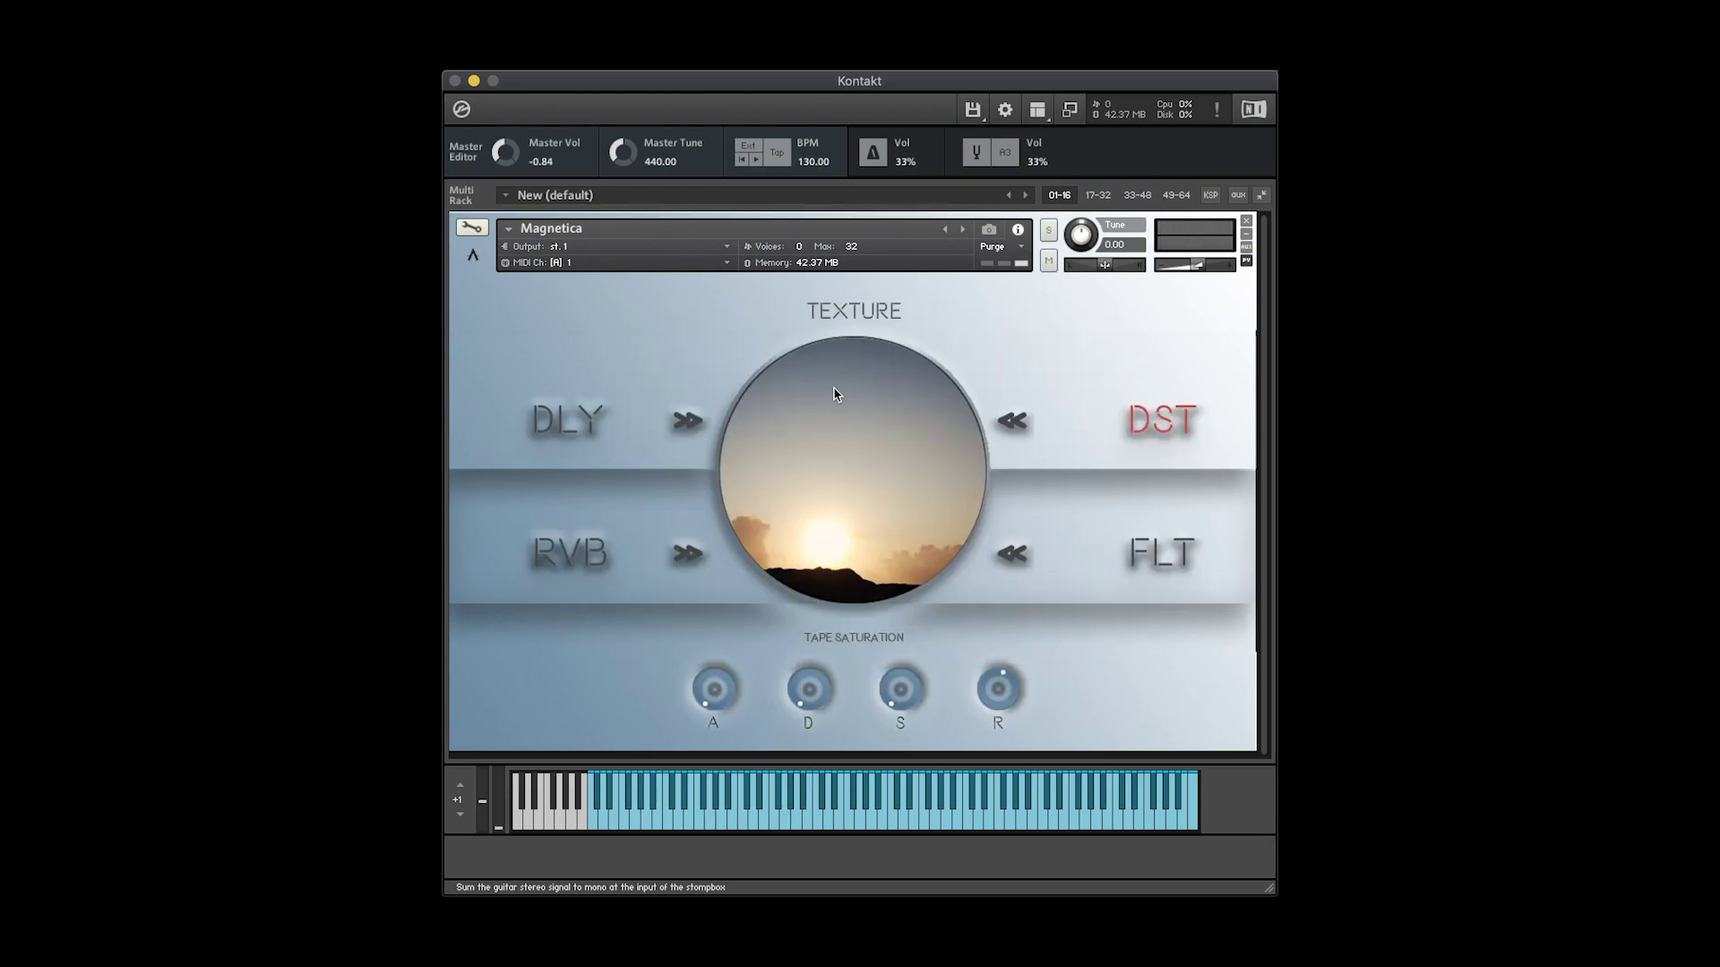
# Try a different sample rate for the Lo-Fi effect, reset it to its default, and lower the noise amount
pyautogui.click(1022, 437)
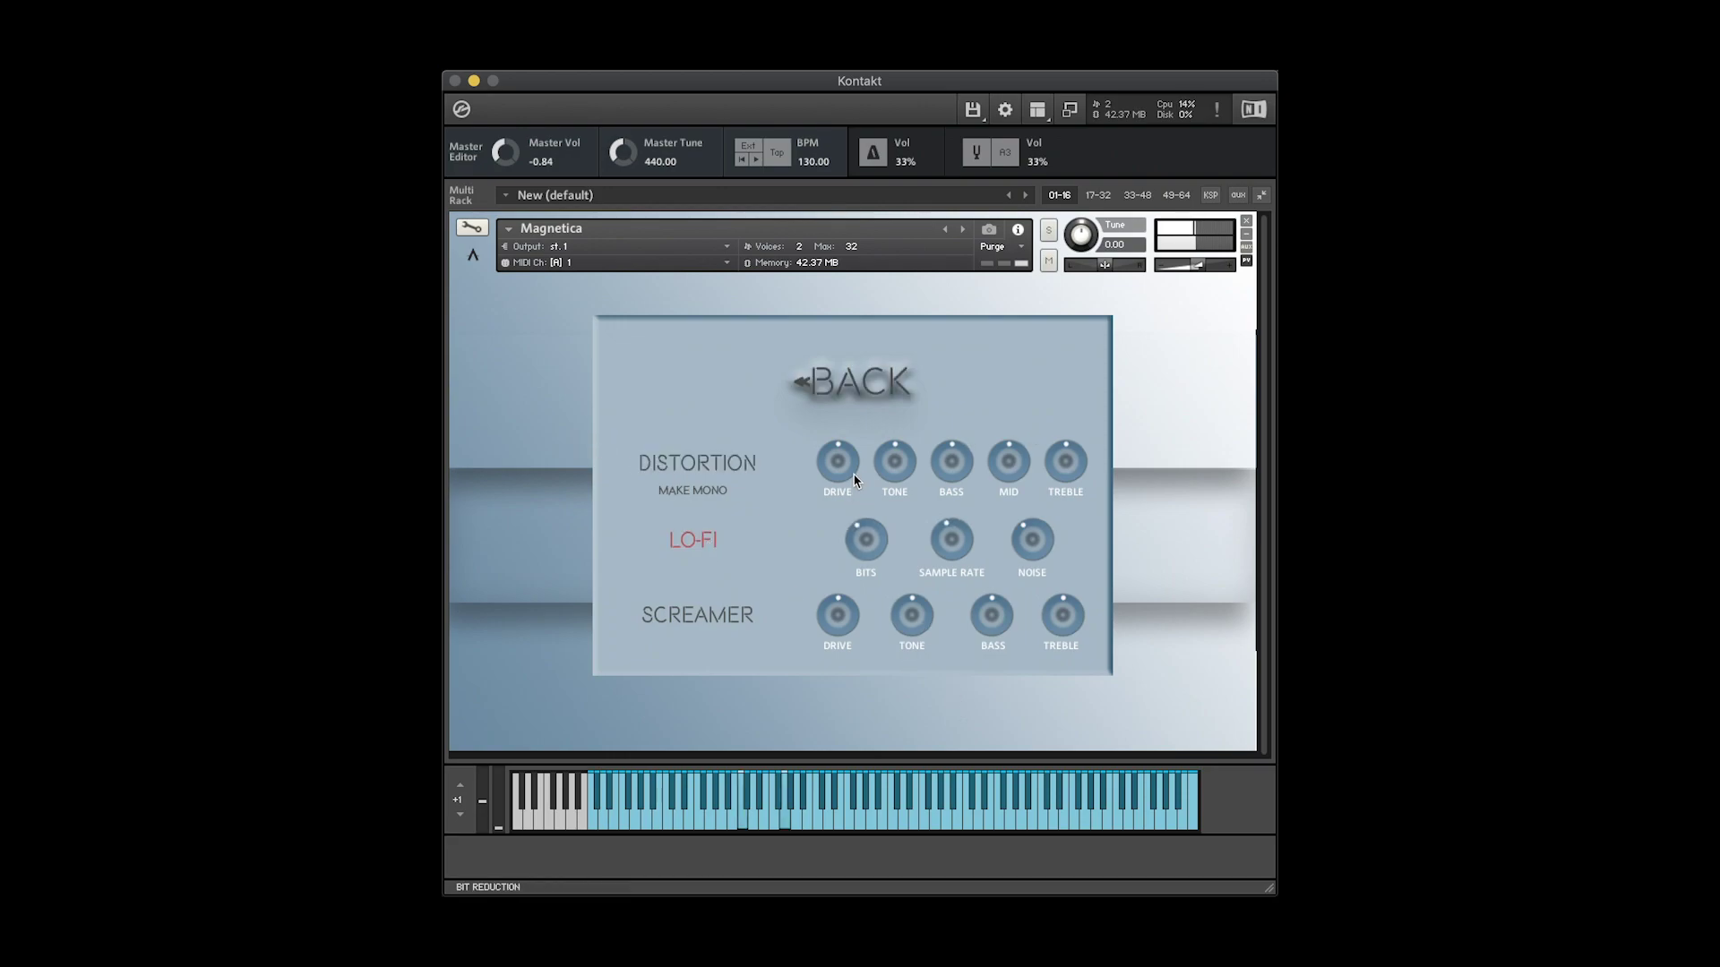
pyautogui.moveTo(955, 537); pyautogui.dragTo(943, 428)
pyautogui.keyDown('super'); pyautogui.click(953, 536); pyautogui.keyUp('super')
pyautogui.moveTo(1032, 556)
pyautogui.mouseDown()
pyautogui.moveTo(1006, 461)
pyautogui.moveTo(1002, 543)
pyautogui.moveTo(989, 490)
pyautogui.moveTo(1030, 578)
pyautogui.mouseUp()
# Switch from the Lo-Fi effect to Screamer and raise its tone, drive and treble
pyautogui.click(714, 551)
pyautogui.click(721, 620)
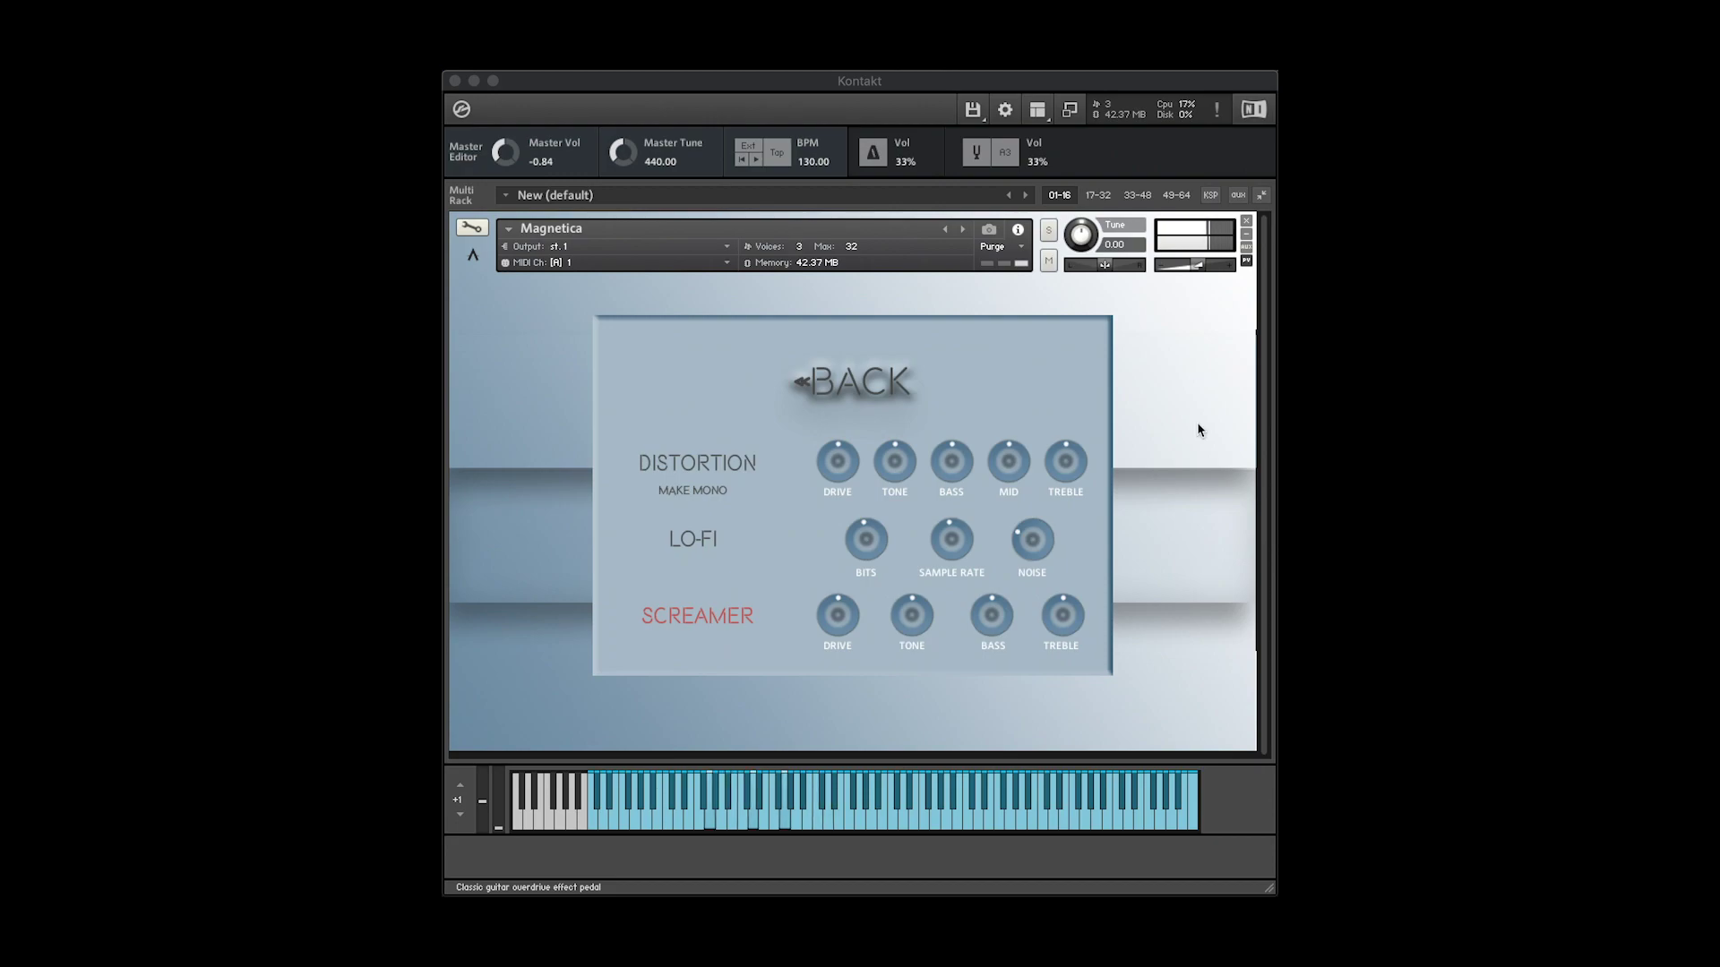
pyautogui.moveTo(914, 613); pyautogui.dragTo(898, 580)
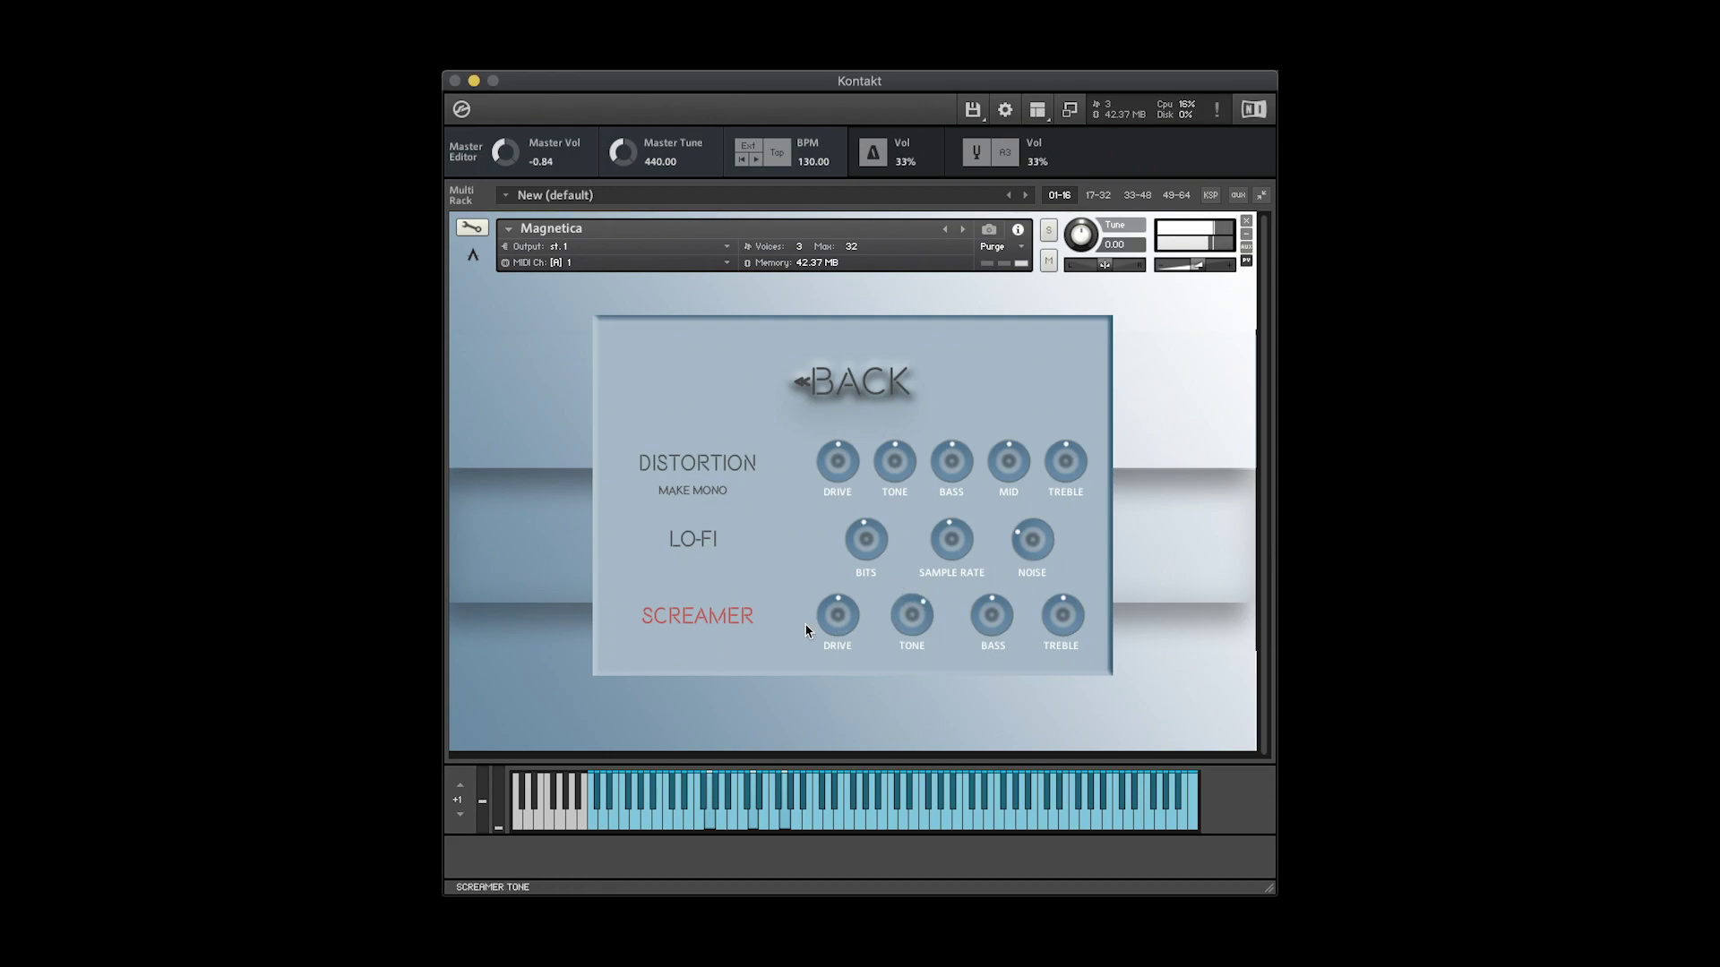
pyautogui.moveTo(810, 633); pyautogui.dragTo(857, 583)
pyautogui.moveTo(1054, 624); pyautogui.dragTo(1051, 561)
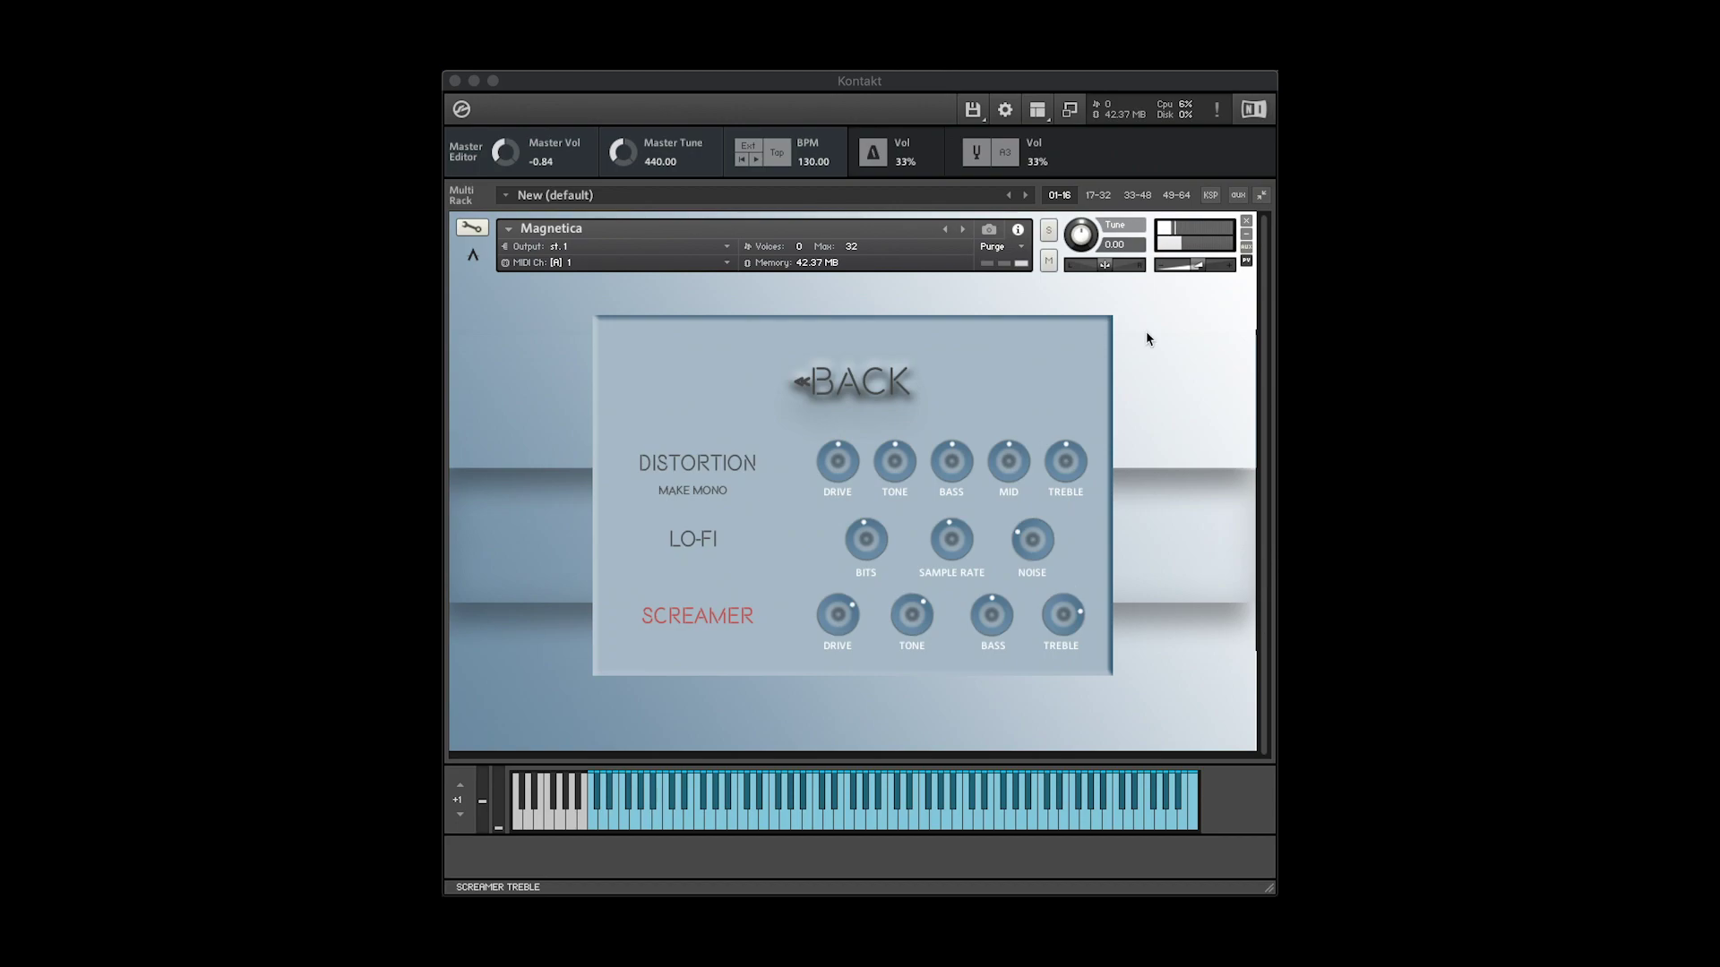
# View the Room and Hall reverb types, switch from Reverb to Plate, and return to the main page
pyautogui.click(685, 563)
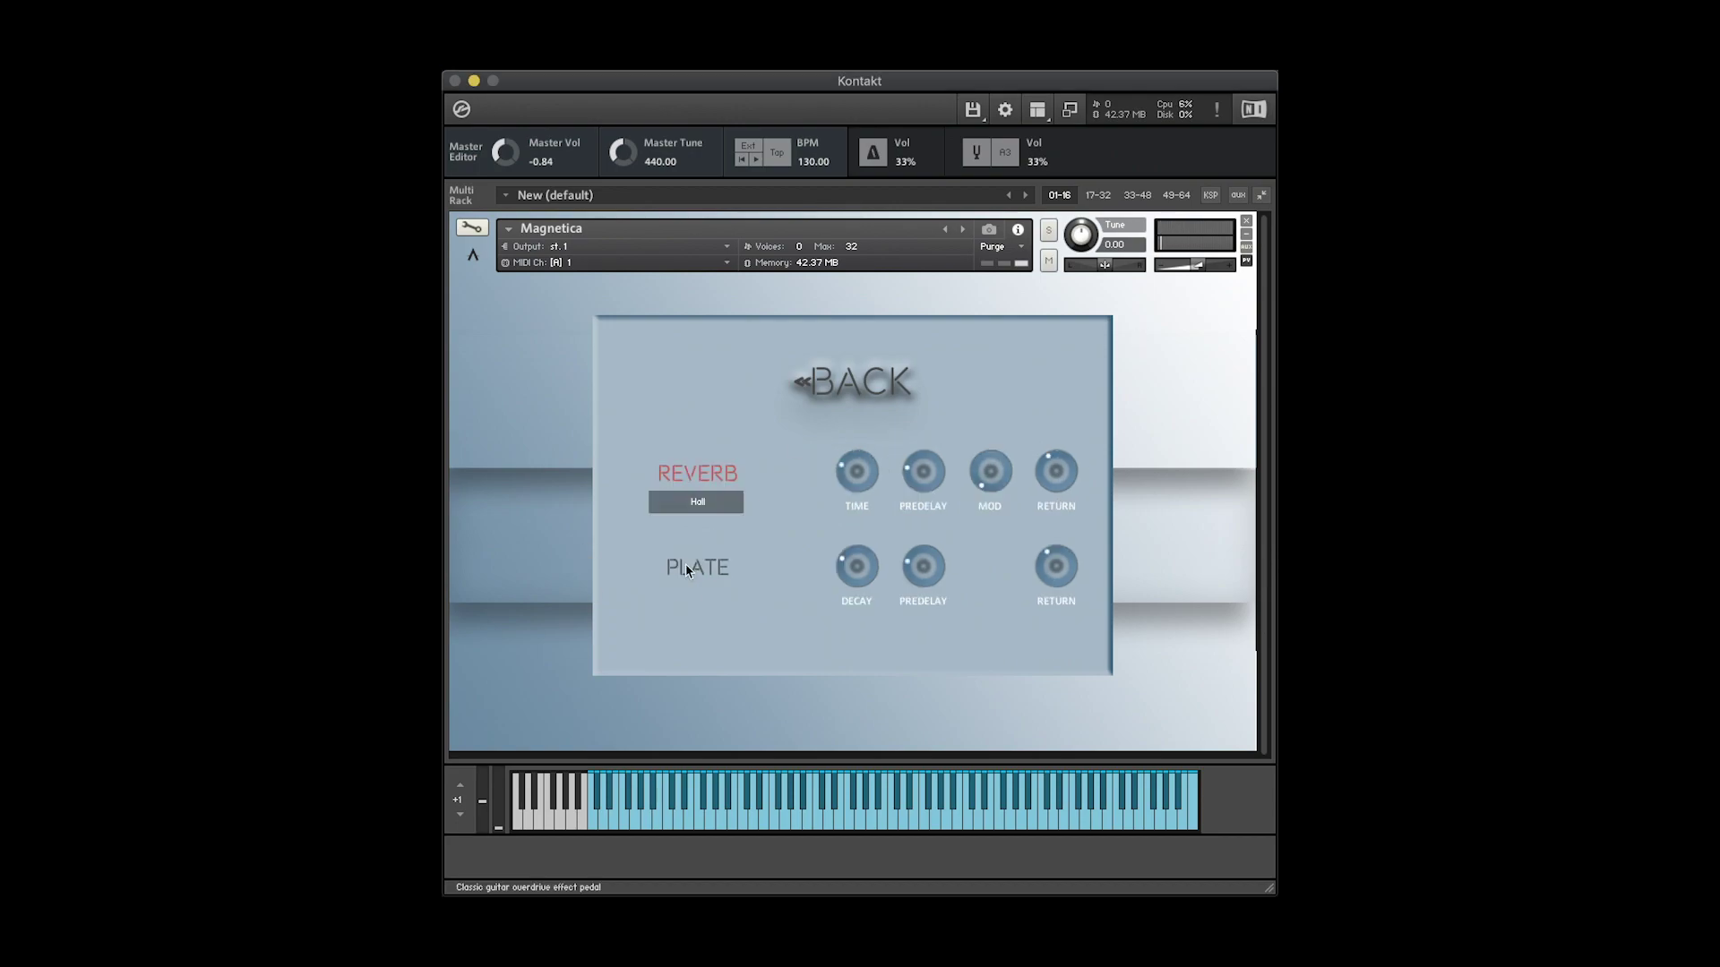
pyautogui.click(695, 504)
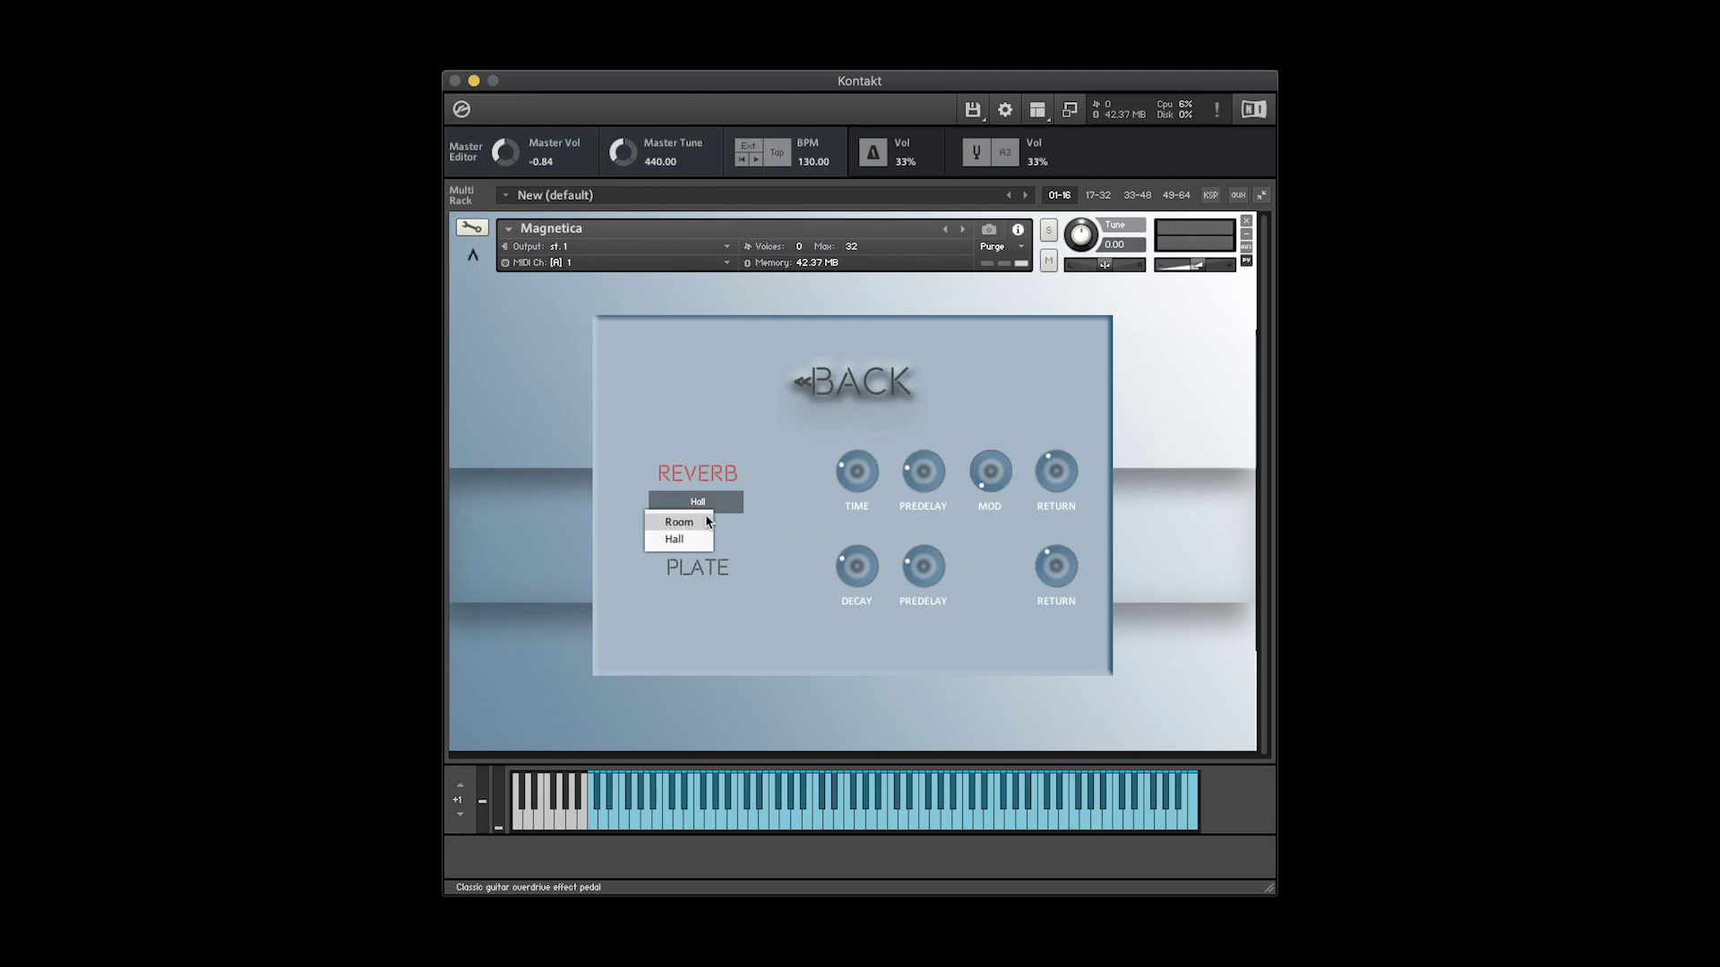
pyautogui.click(689, 432)
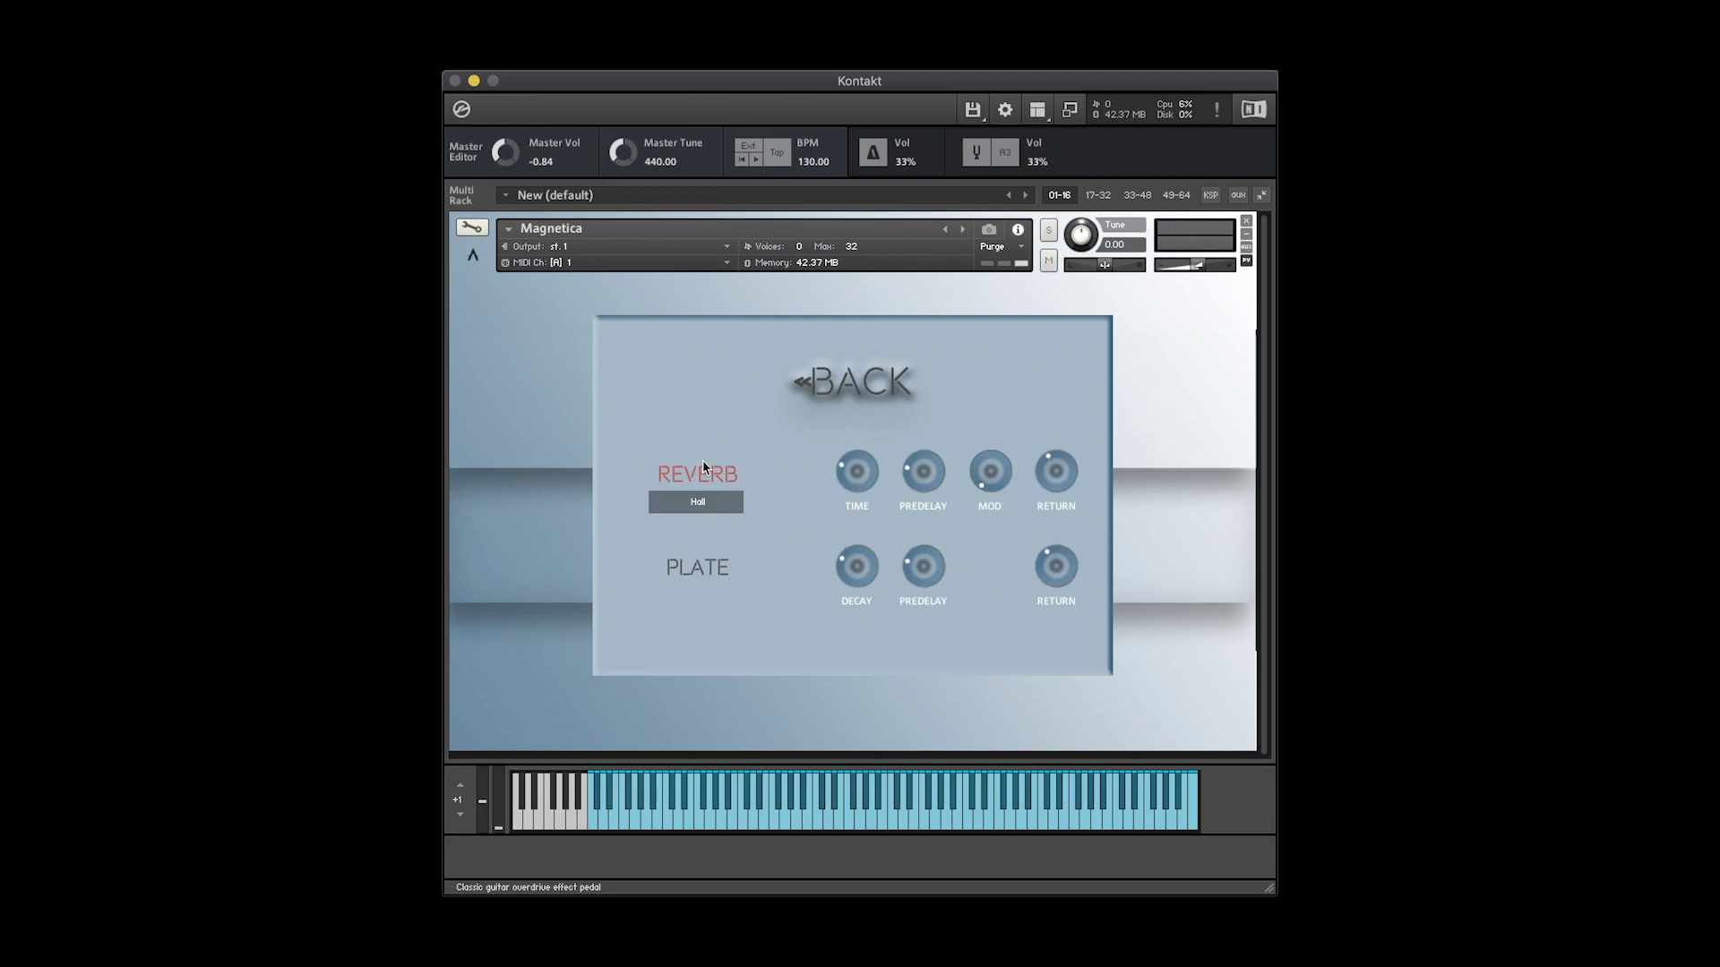
pyautogui.click(697, 567)
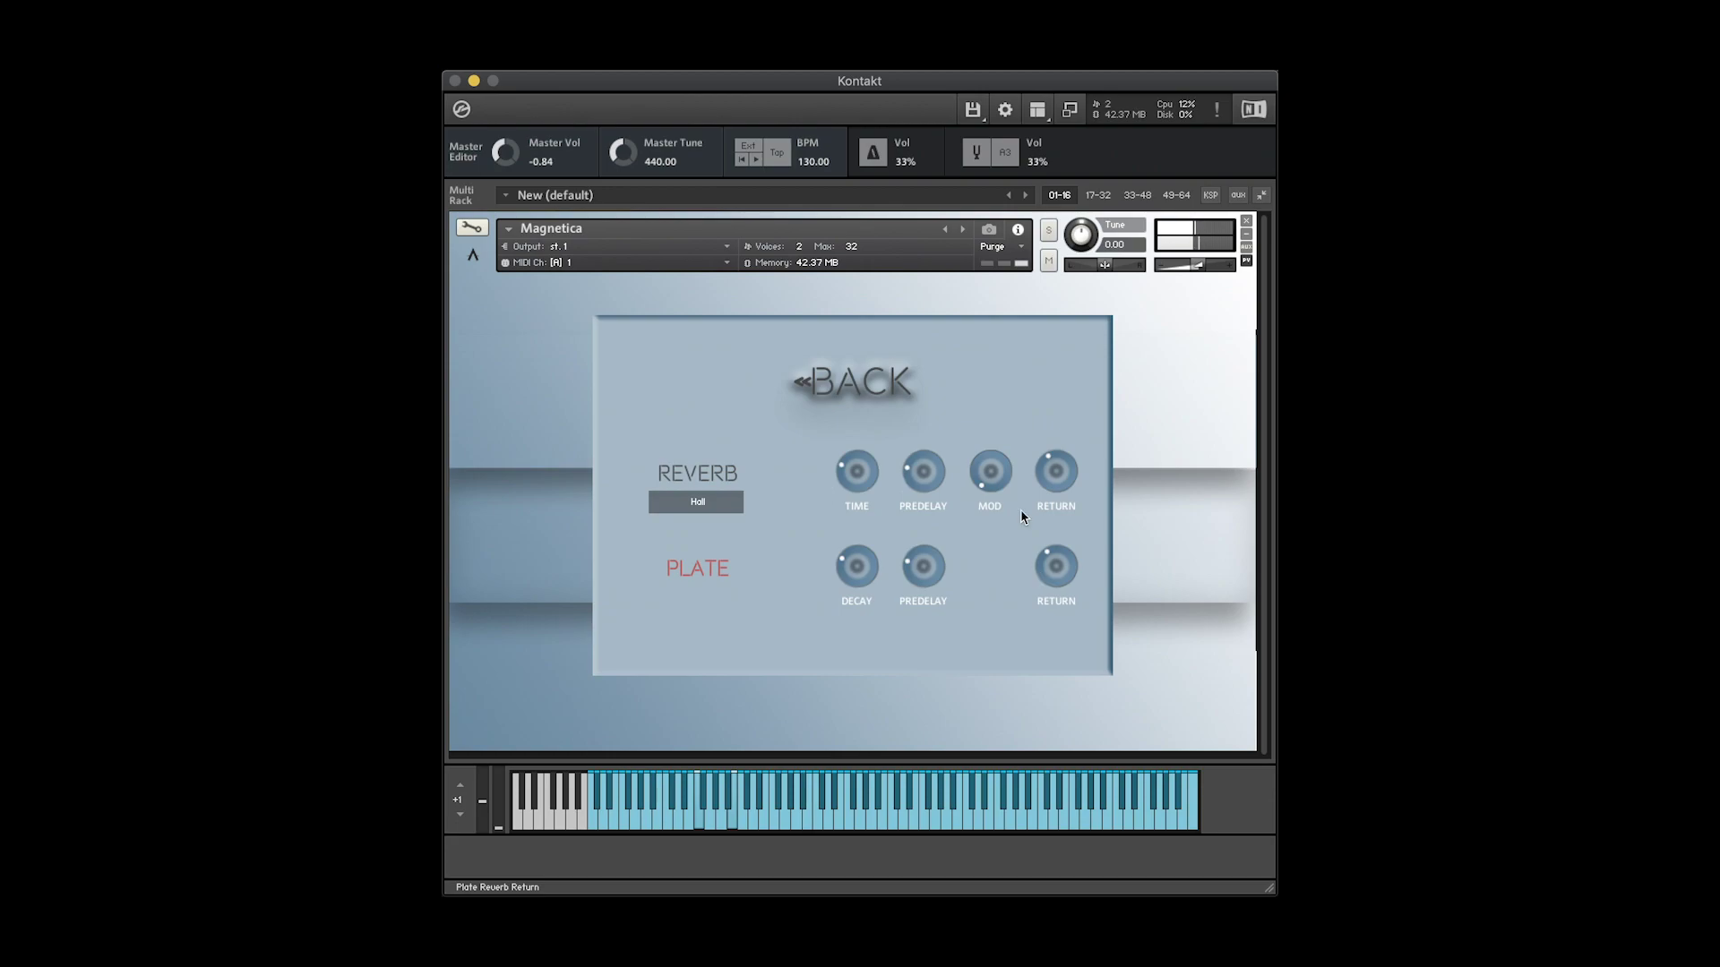
pyautogui.click(842, 410)
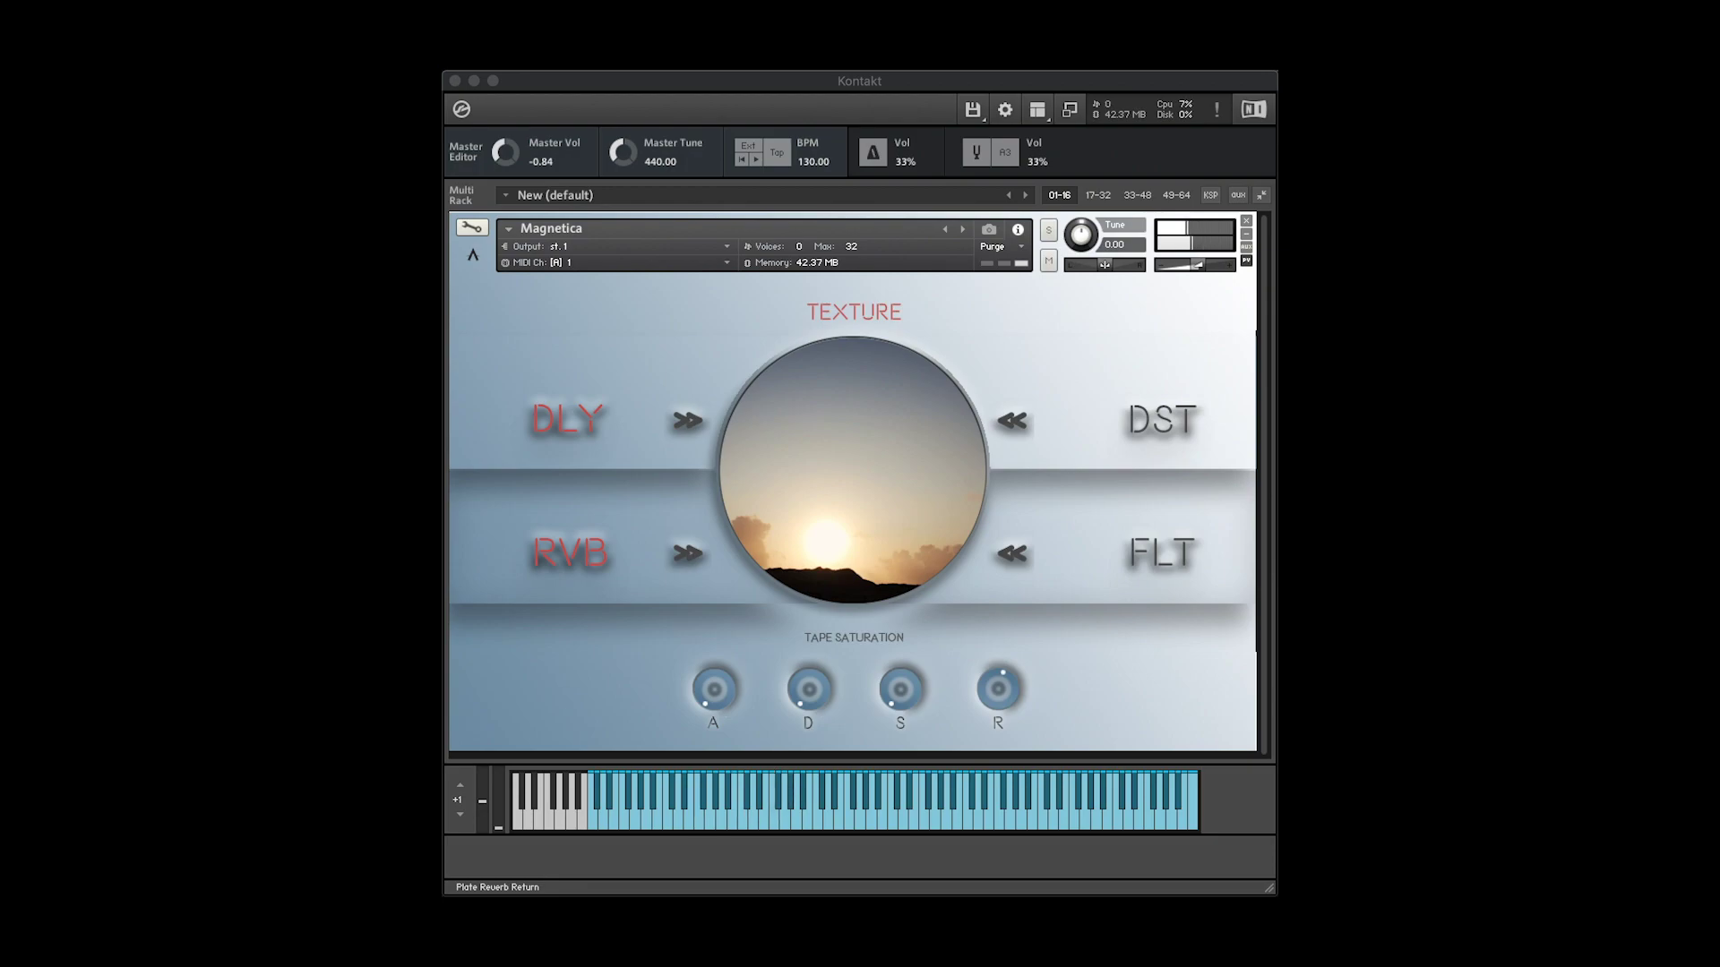
# Try the Analogue delay type in the delay settings, and set the delay type to Modern
pyautogui.click(599, 568)
pyautogui.click(683, 446)
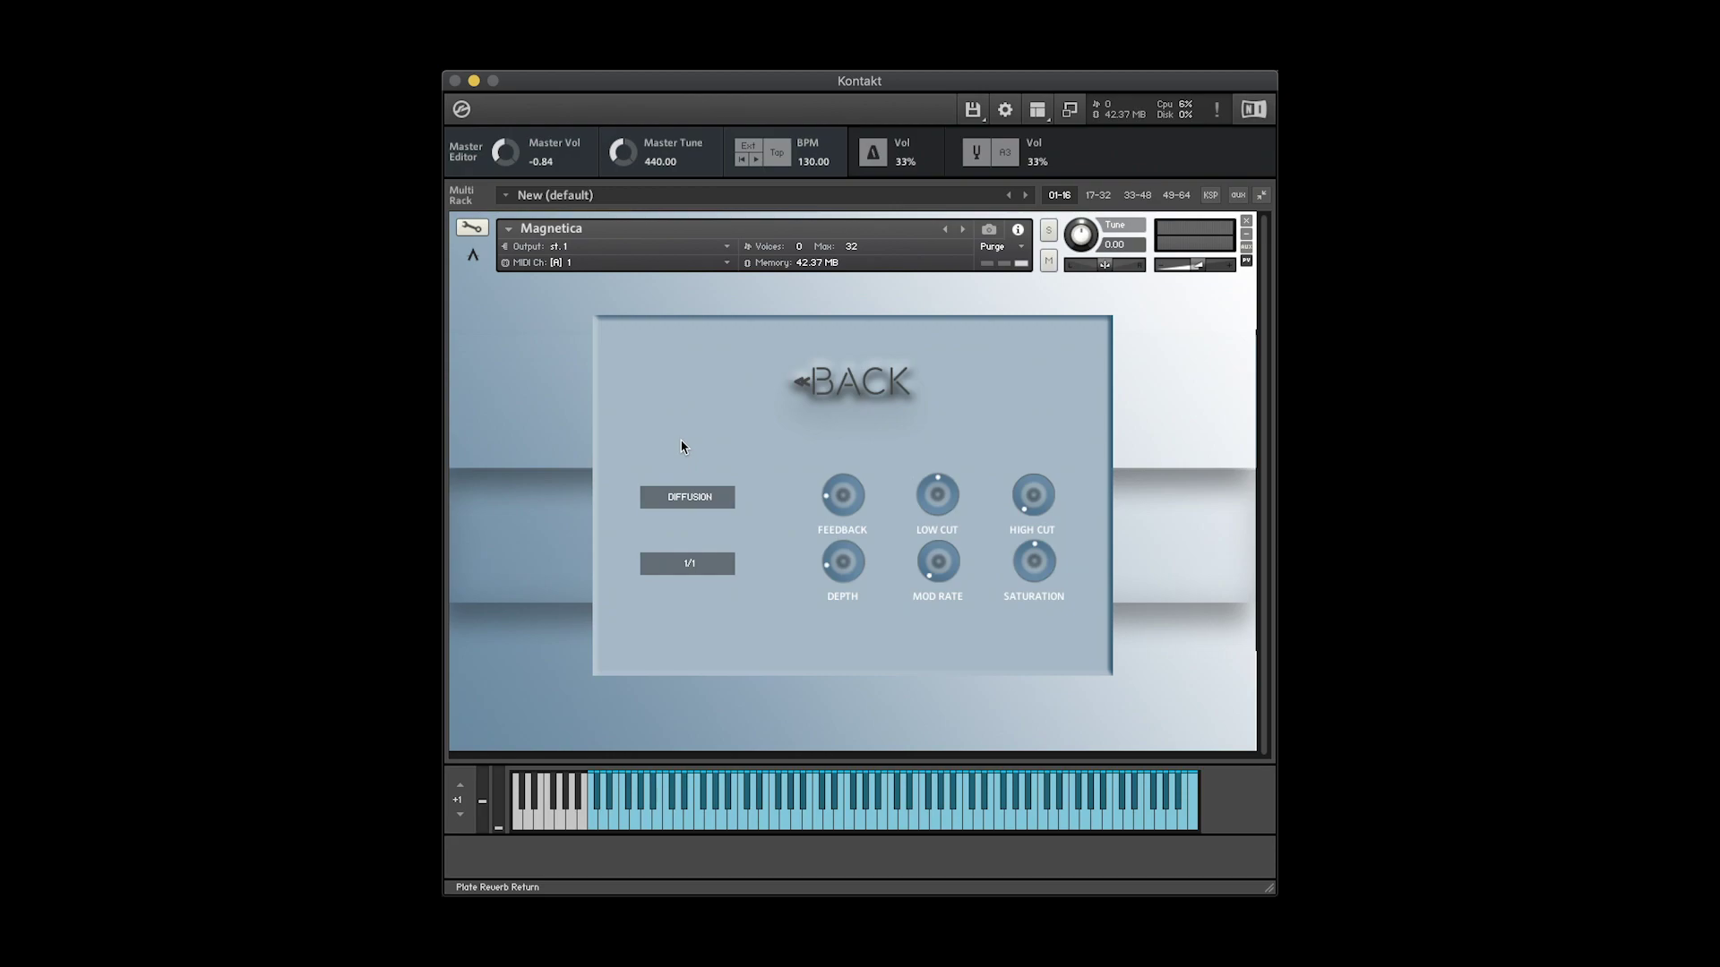
pyautogui.click(684, 501)
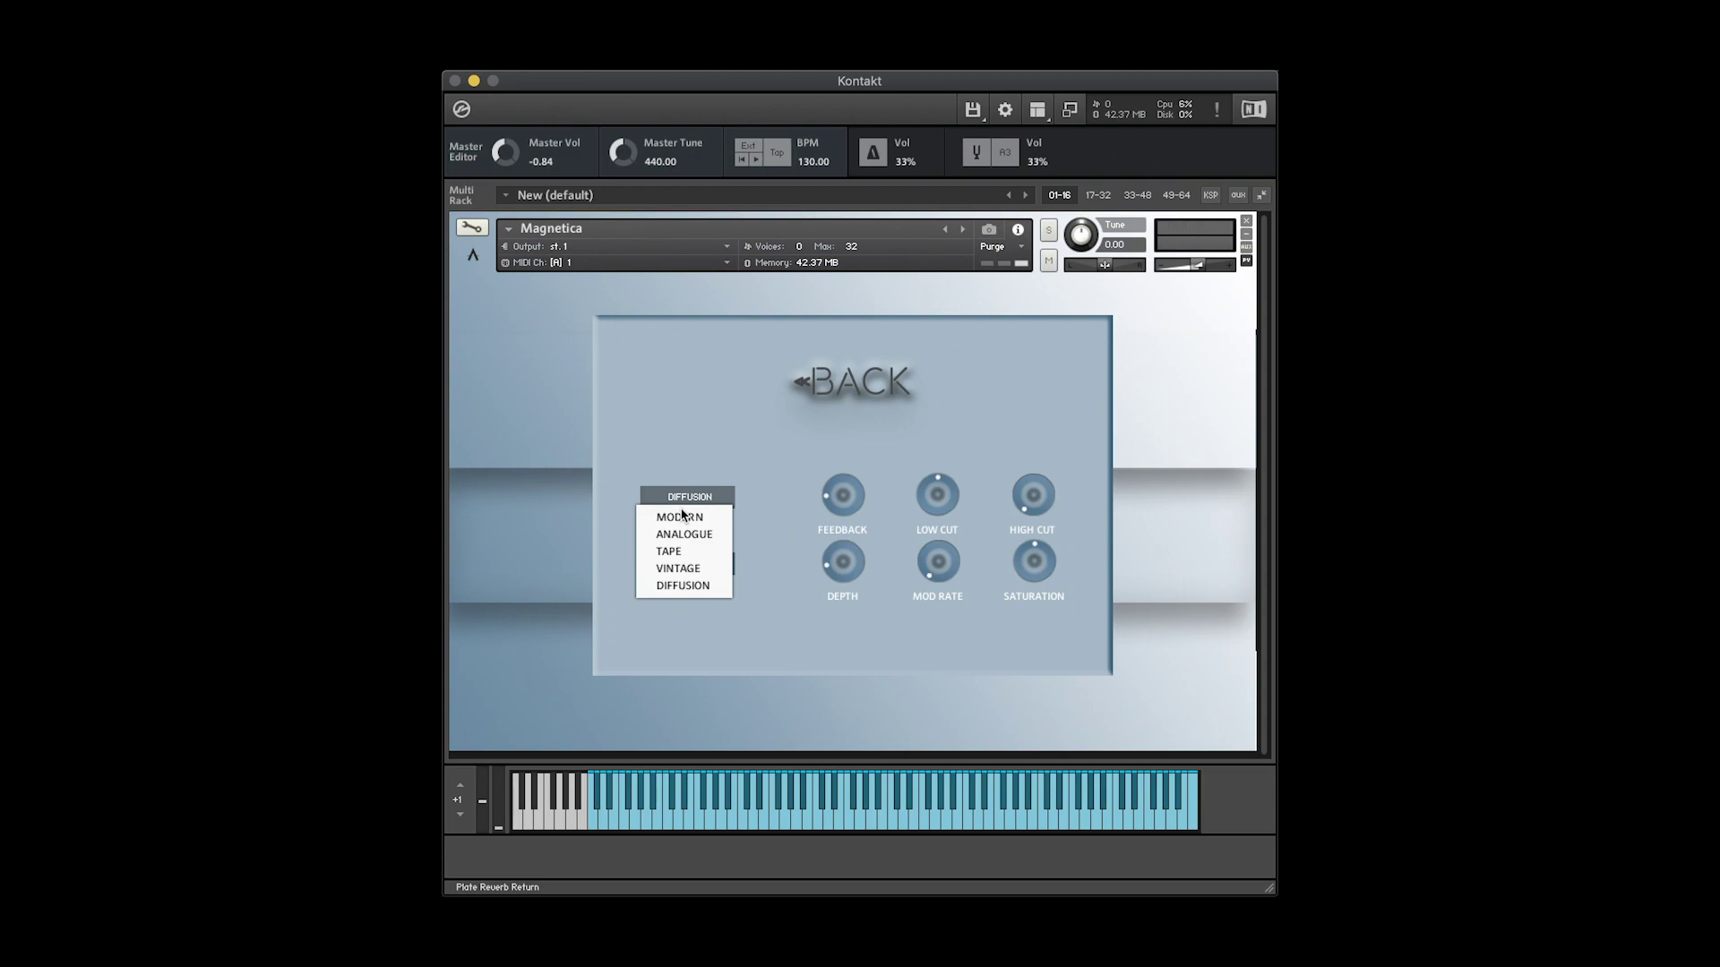
pyautogui.click(688, 534)
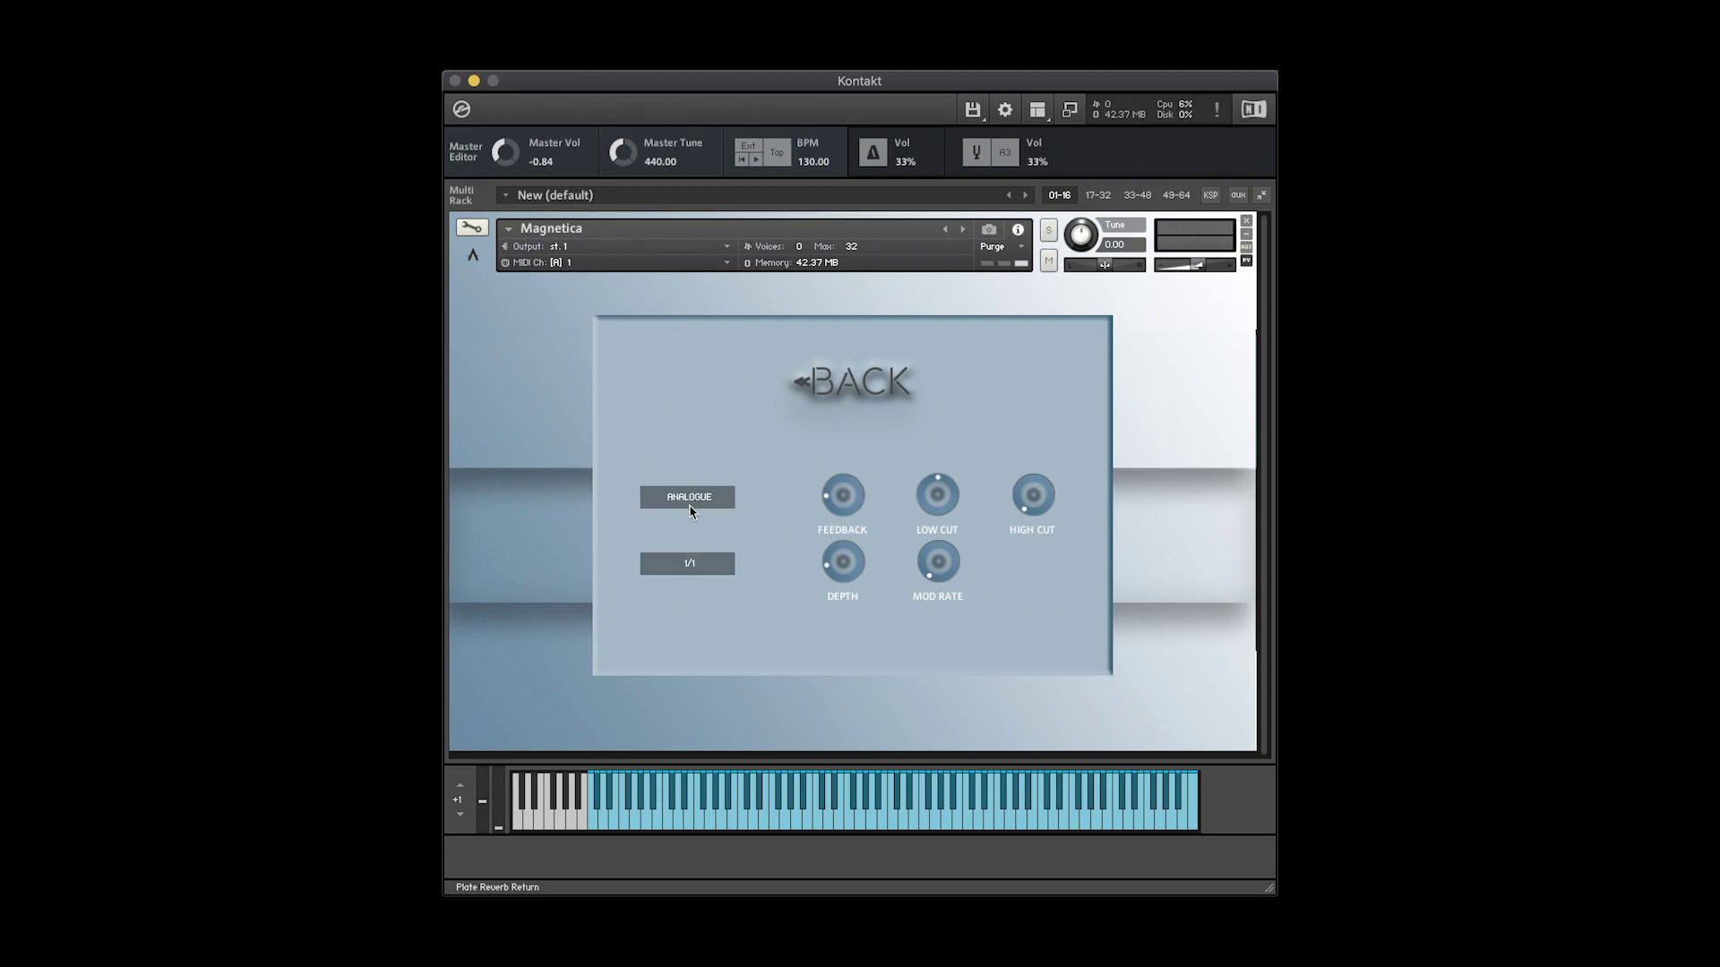
pyautogui.click(690, 504)
pyautogui.click(688, 570)
pyautogui.click(692, 503)
pyautogui.click(692, 518)
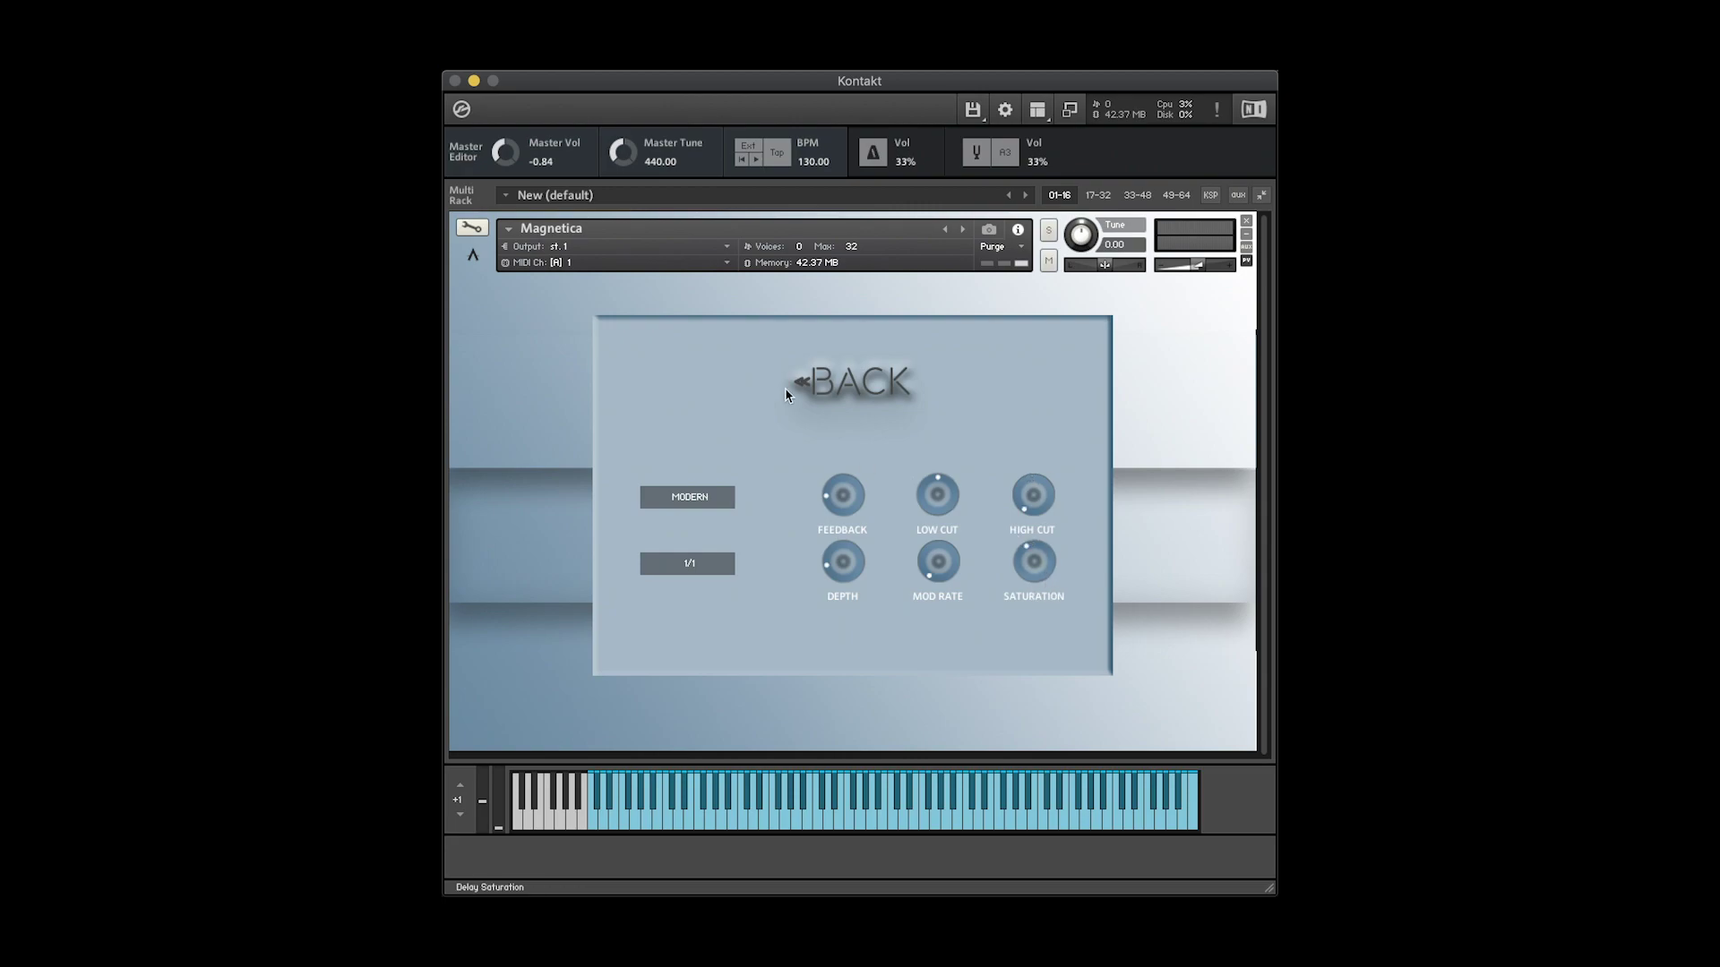
# Set the delay time to 1/8 and return to the main page
pyautogui.click(713, 566)
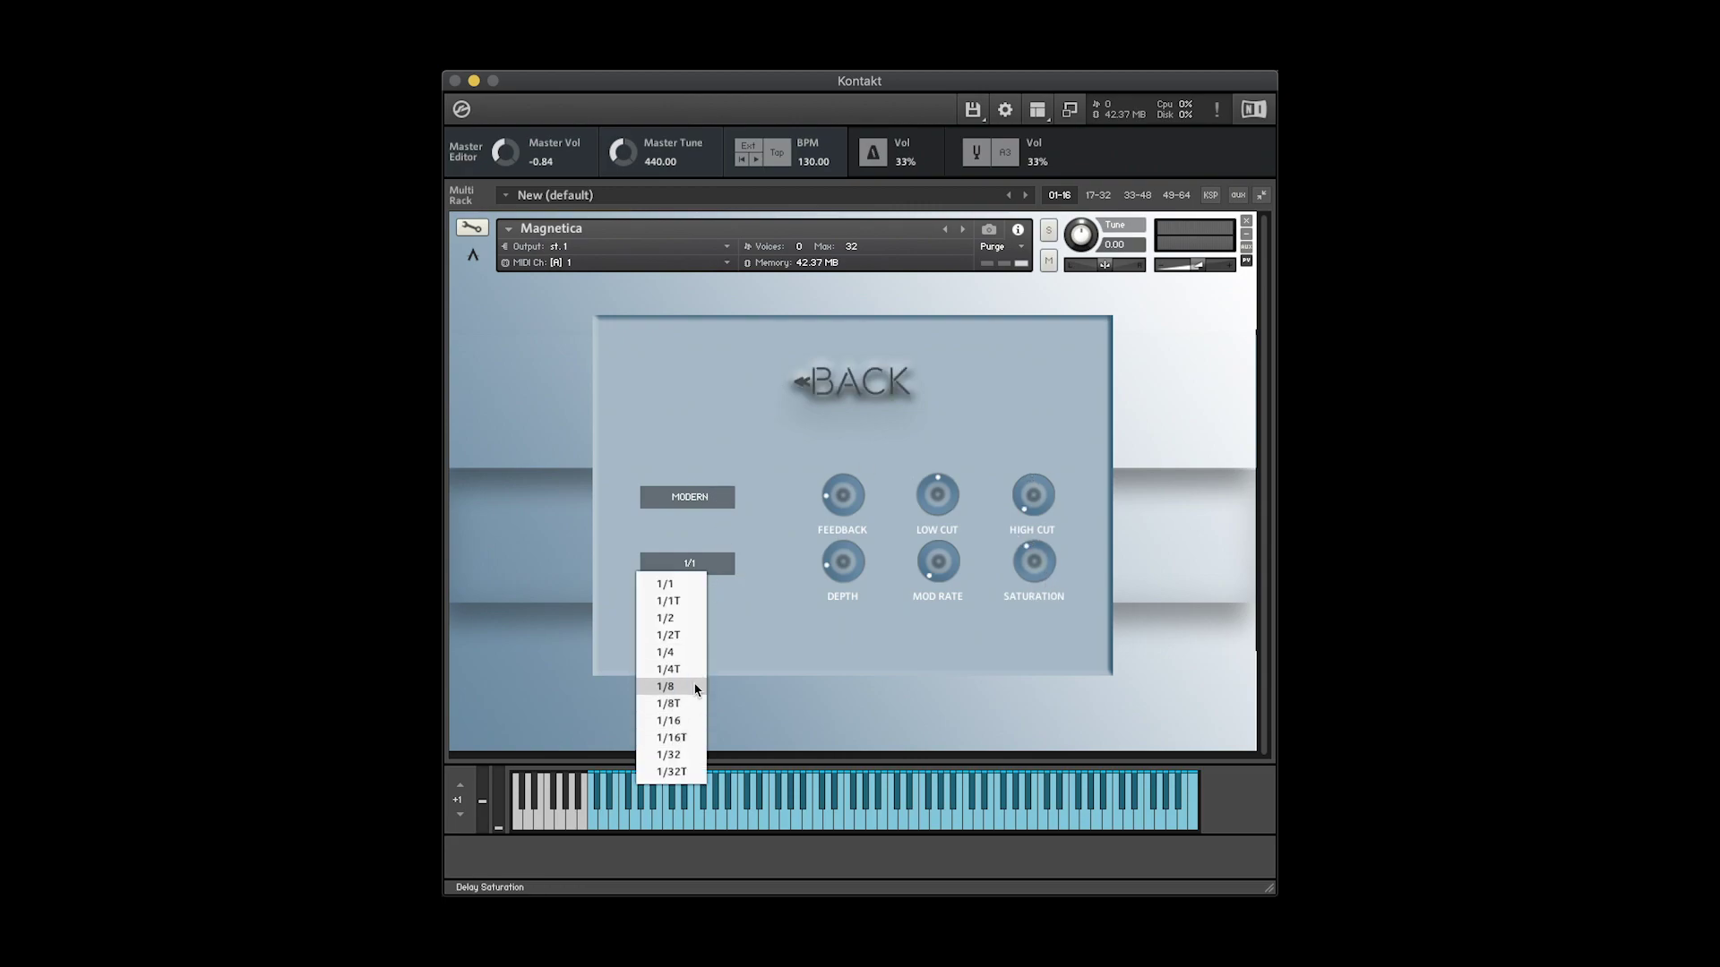
pyautogui.click(695, 688)
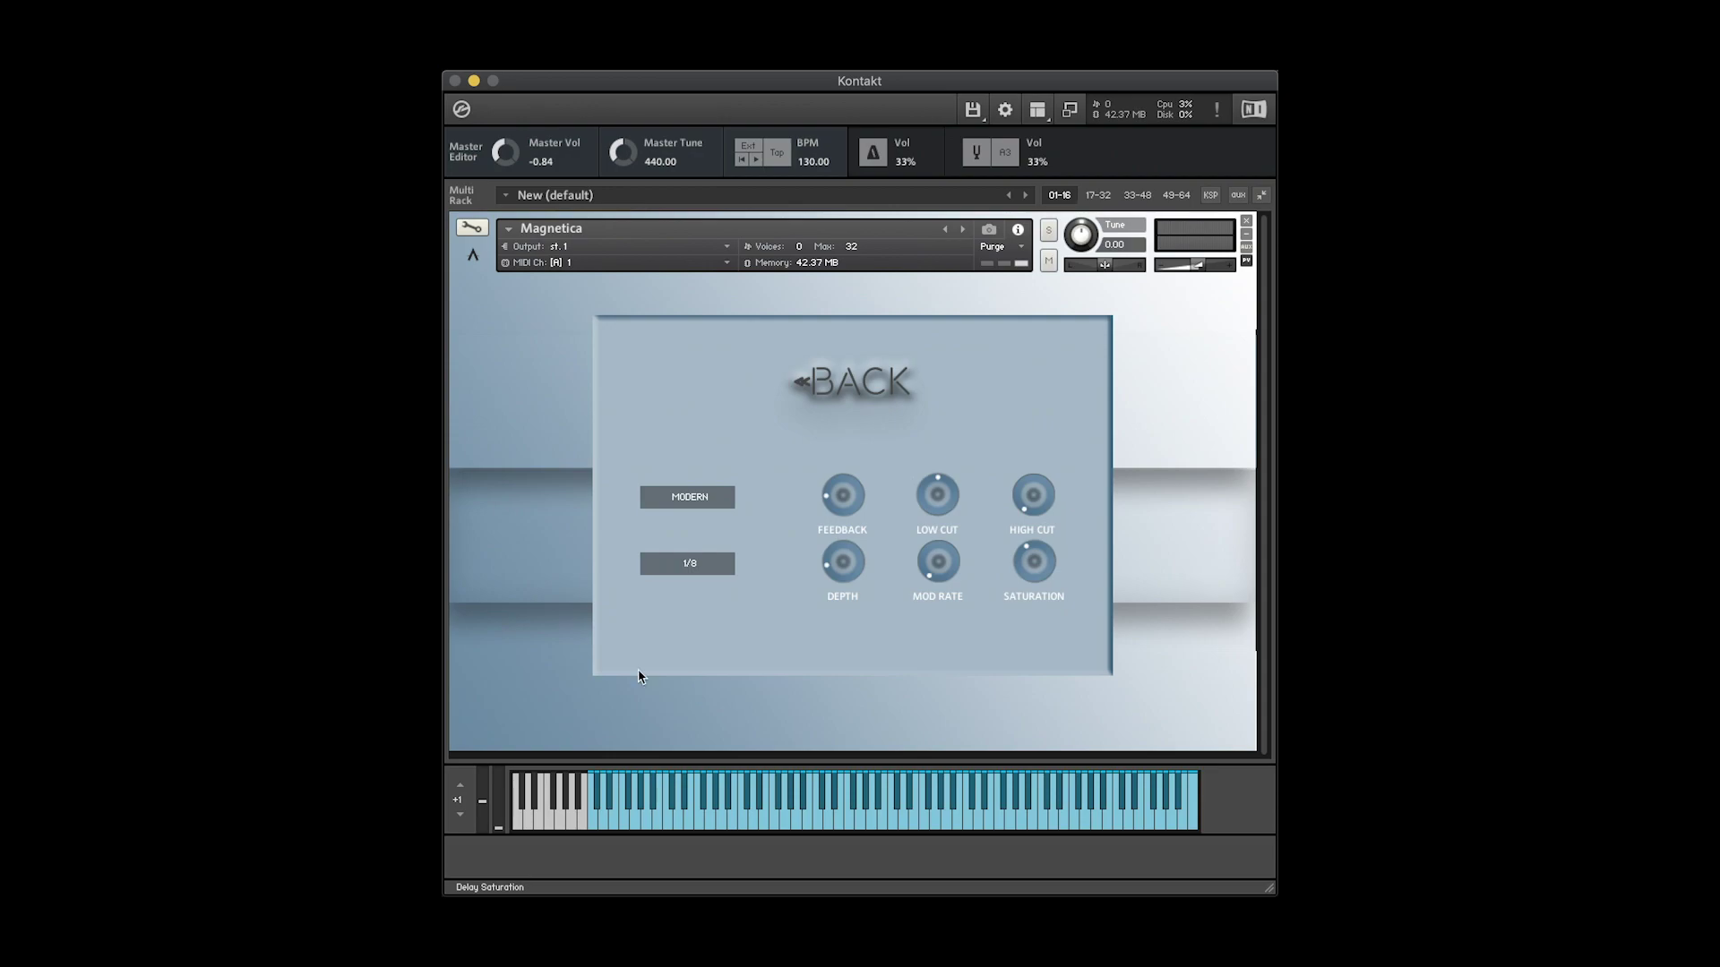
pyautogui.click(843, 395)
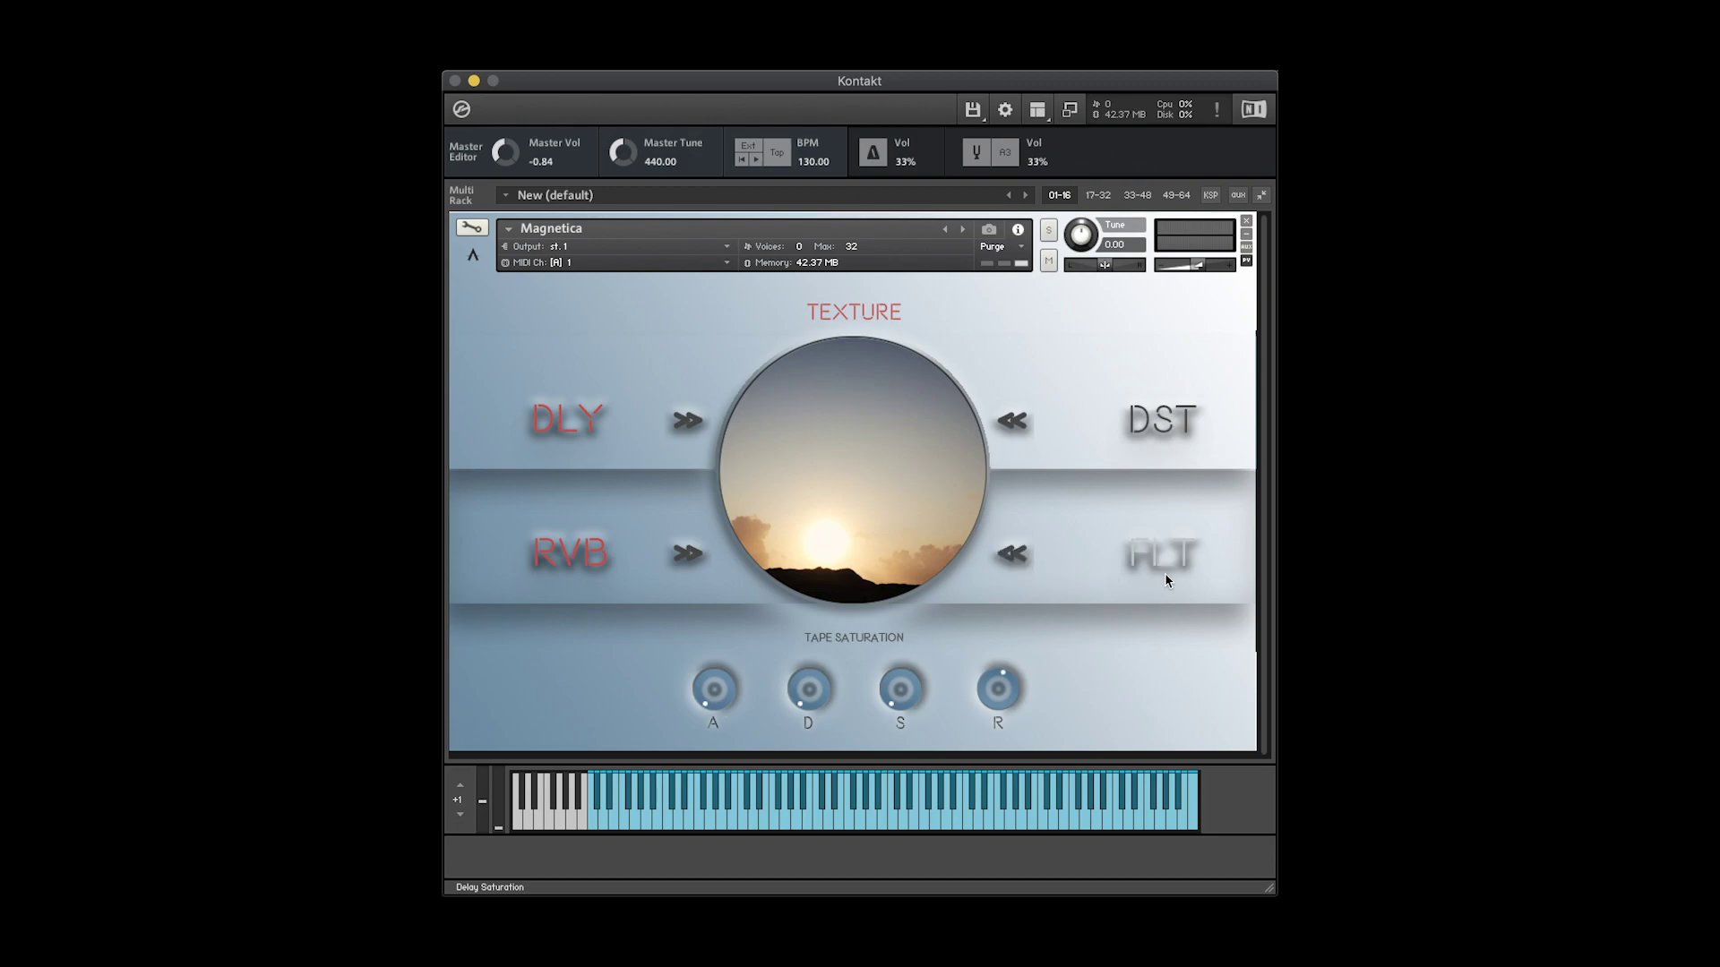
# Turn on the Low-Pass filter and lower its resonance to the minimum
pyautogui.click(1003, 563)
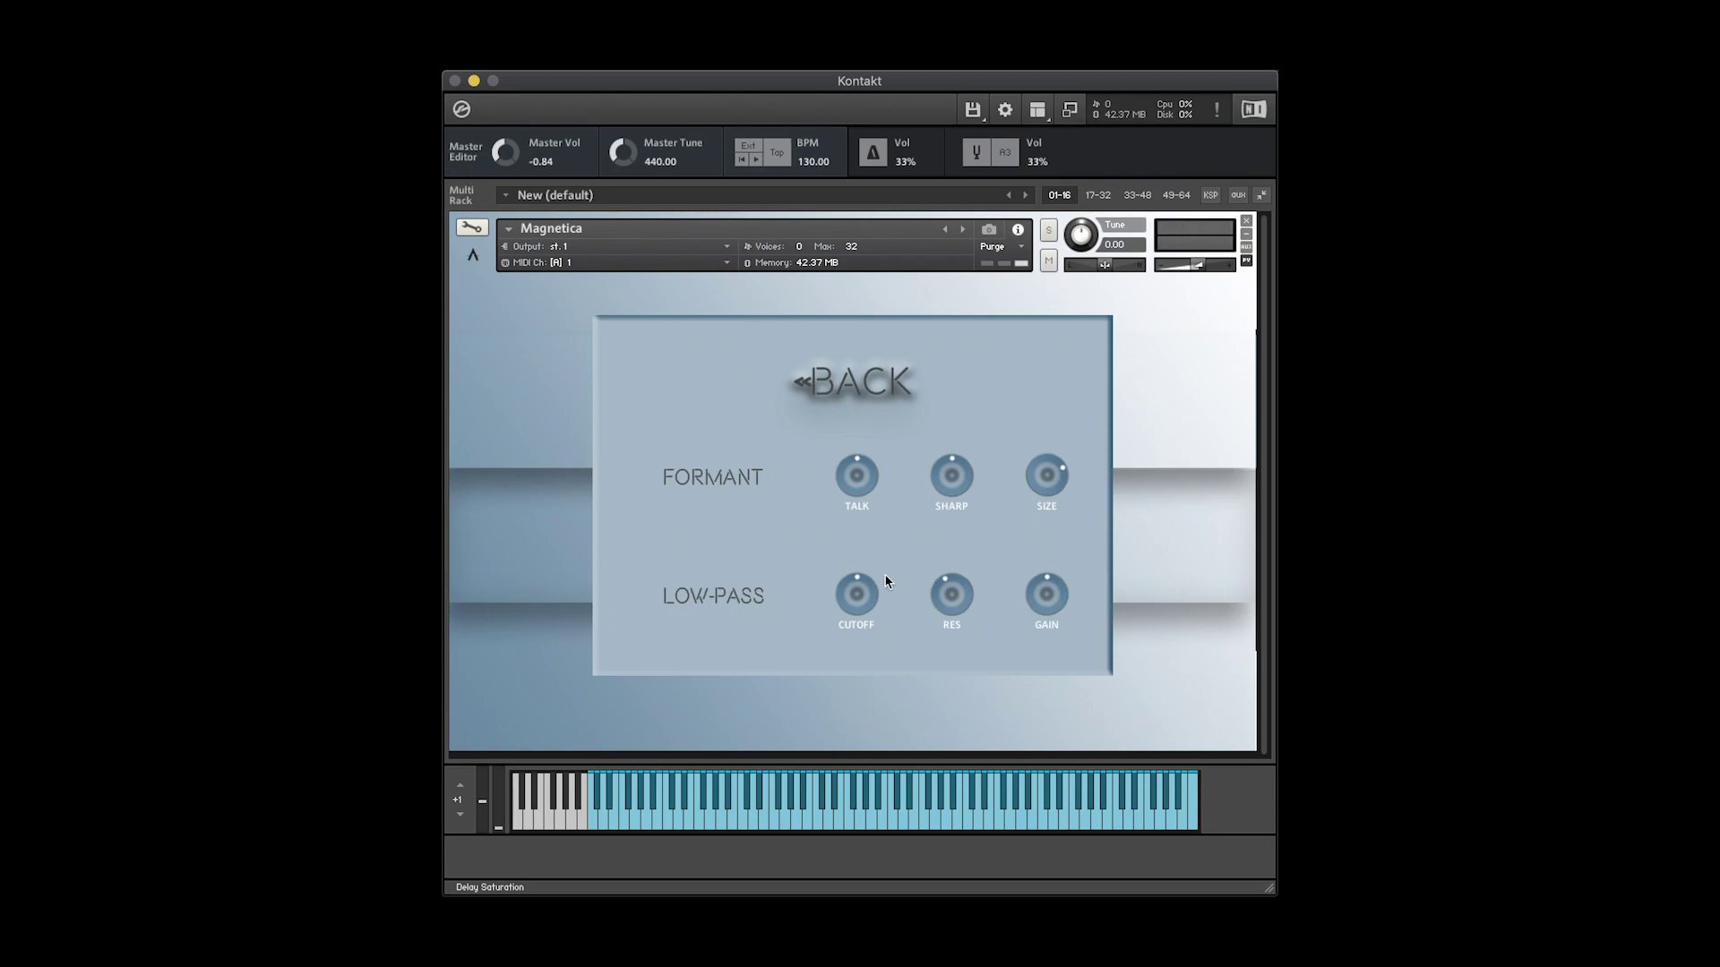
pyautogui.click(846, 402)
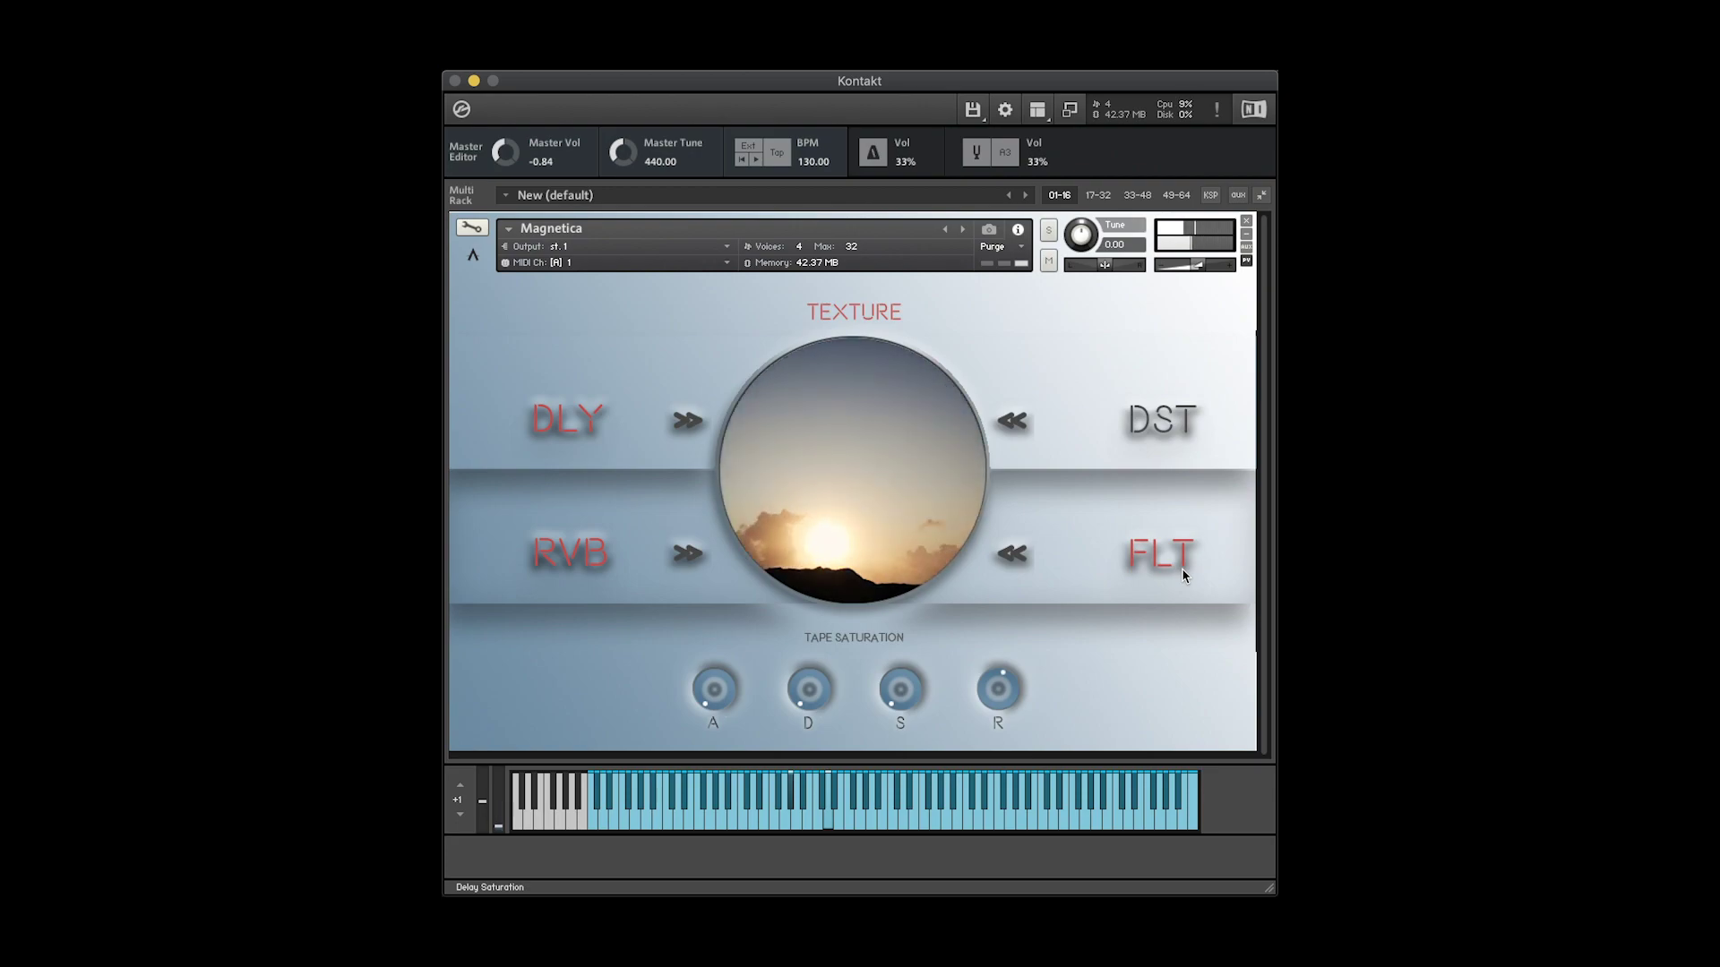
pyautogui.click(1010, 566)
pyautogui.moveTo(958, 668); pyautogui.dragTo(958, 694)
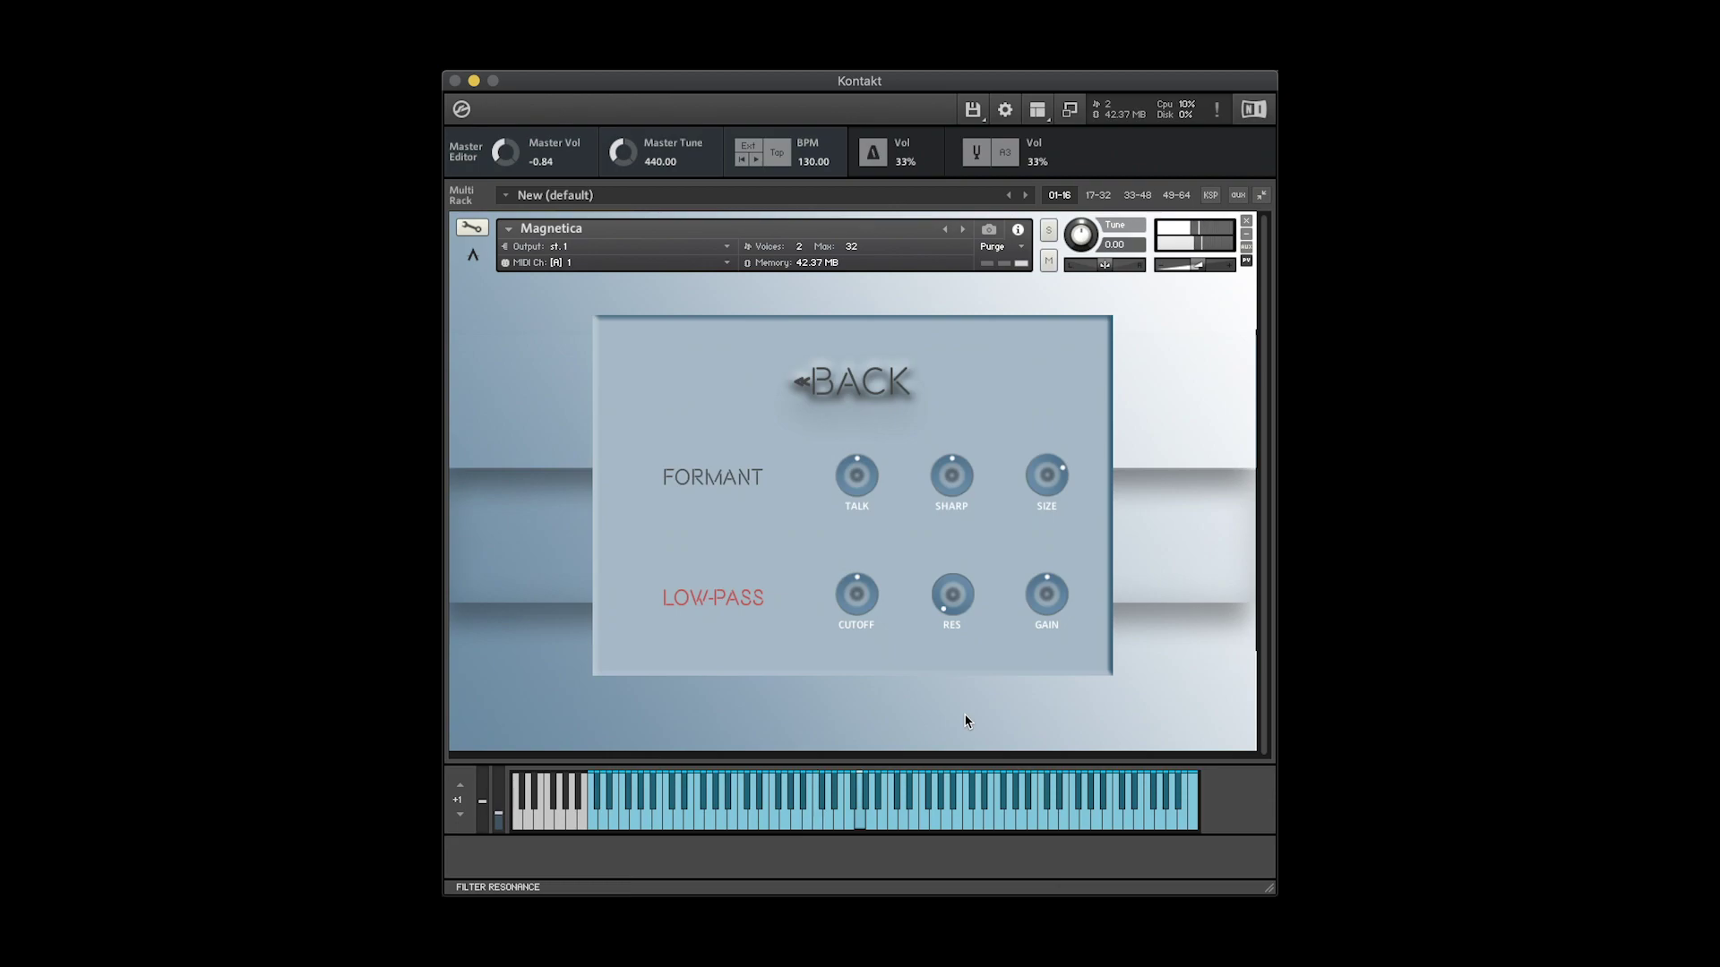
# Switch the filter from Low-Pass to Formant and assign its Talk knob with Learn MIDI CC# Automation
pyautogui.click(670, 609)
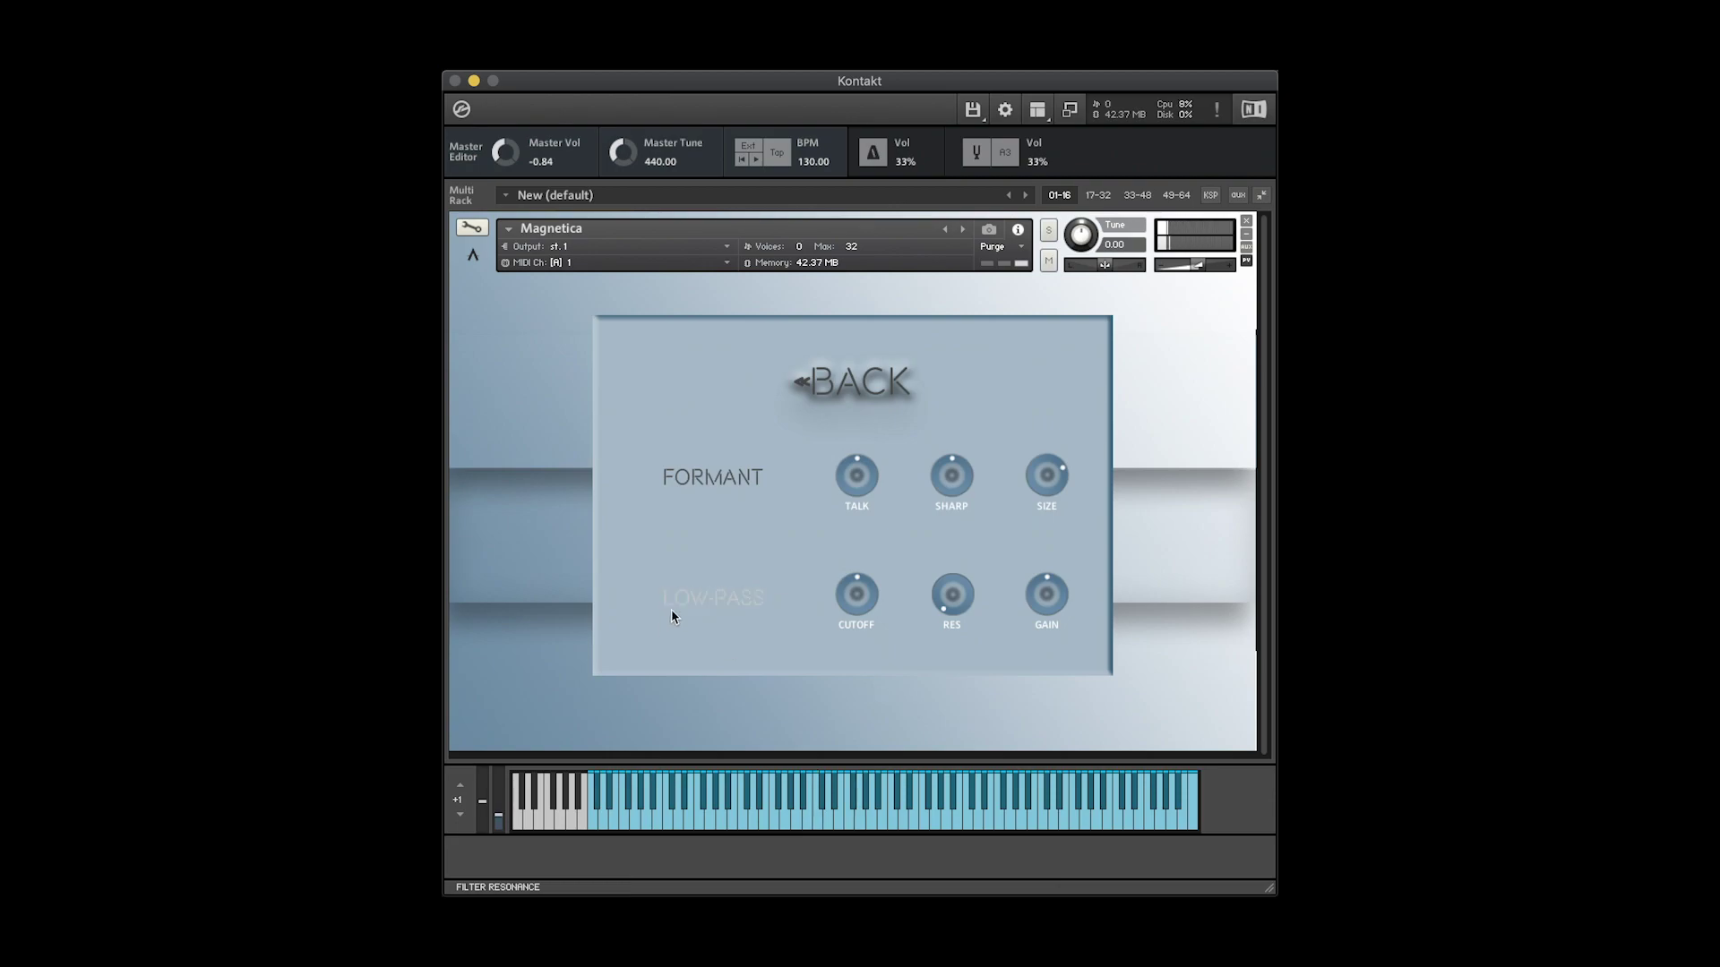
pyautogui.click(692, 485)
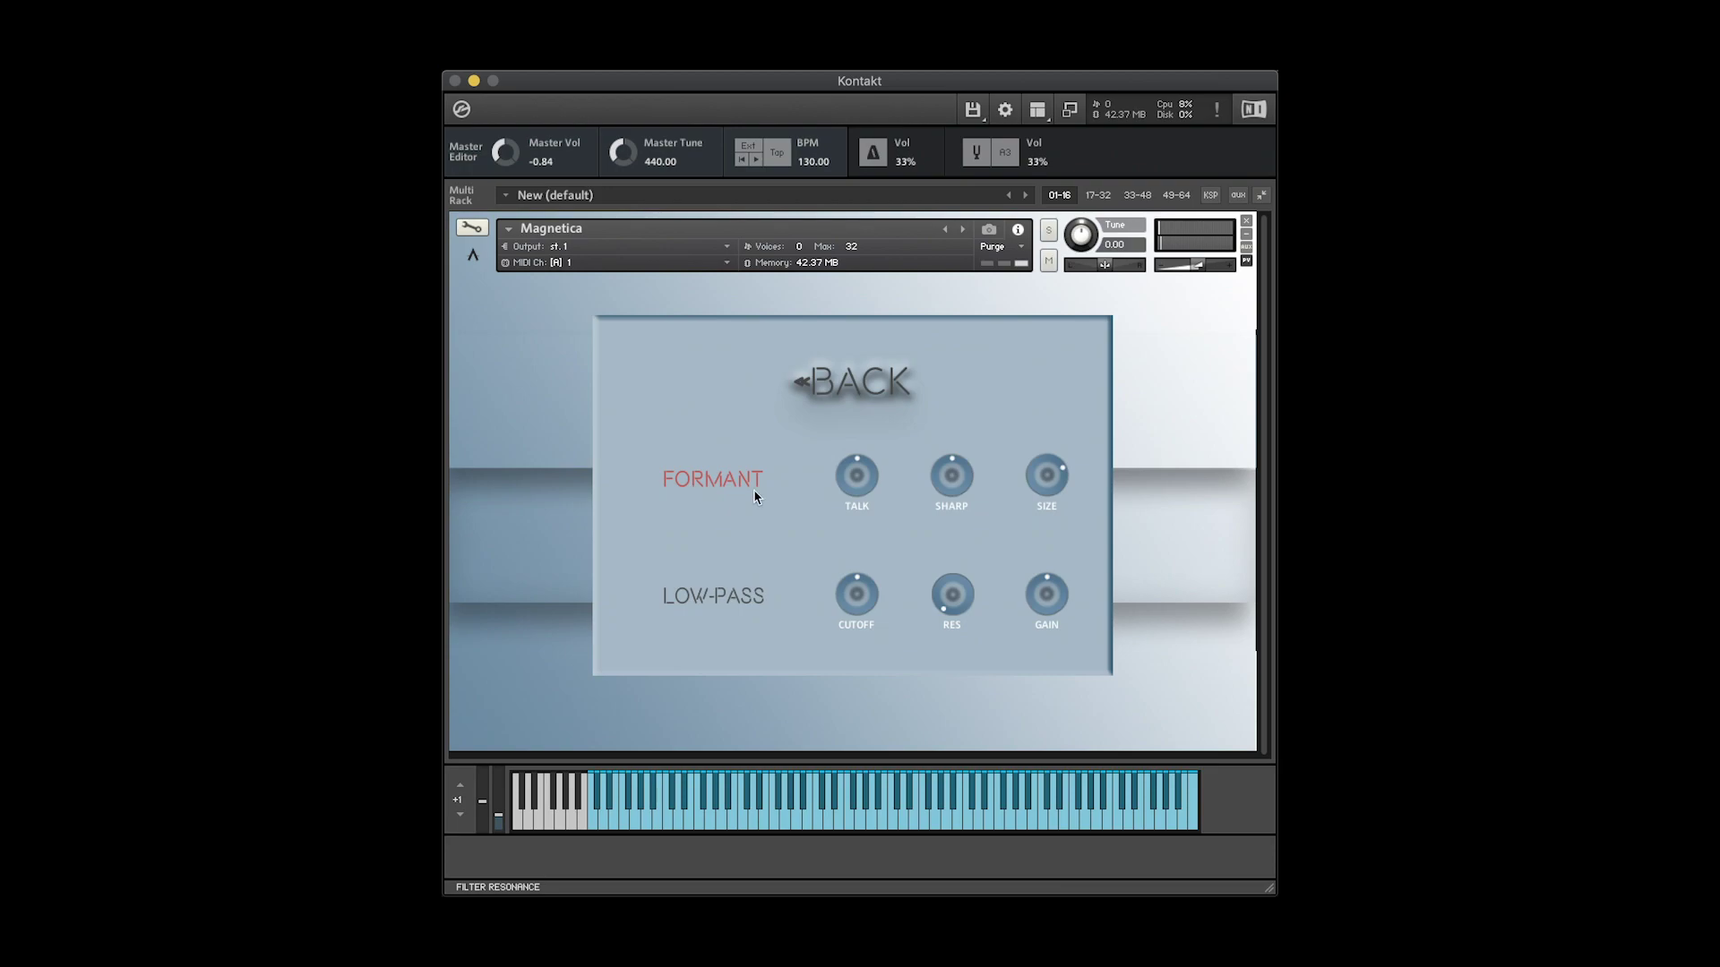
pyautogui.rightClick(866, 487)
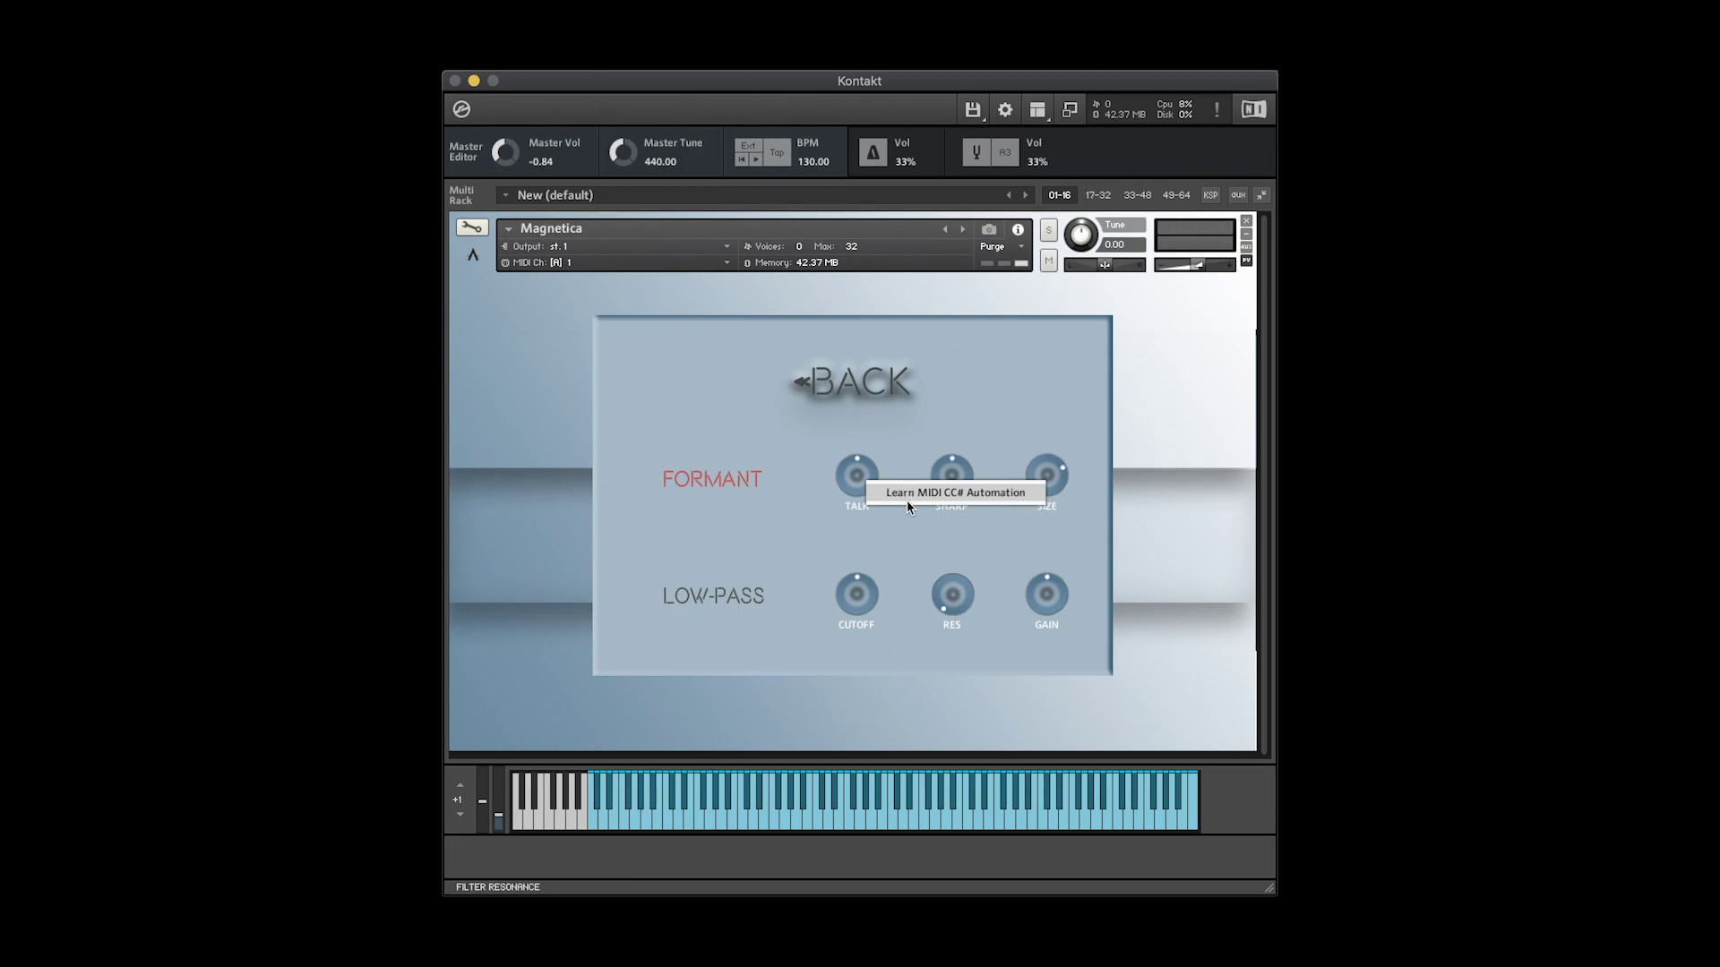
pyautogui.click(906, 500)
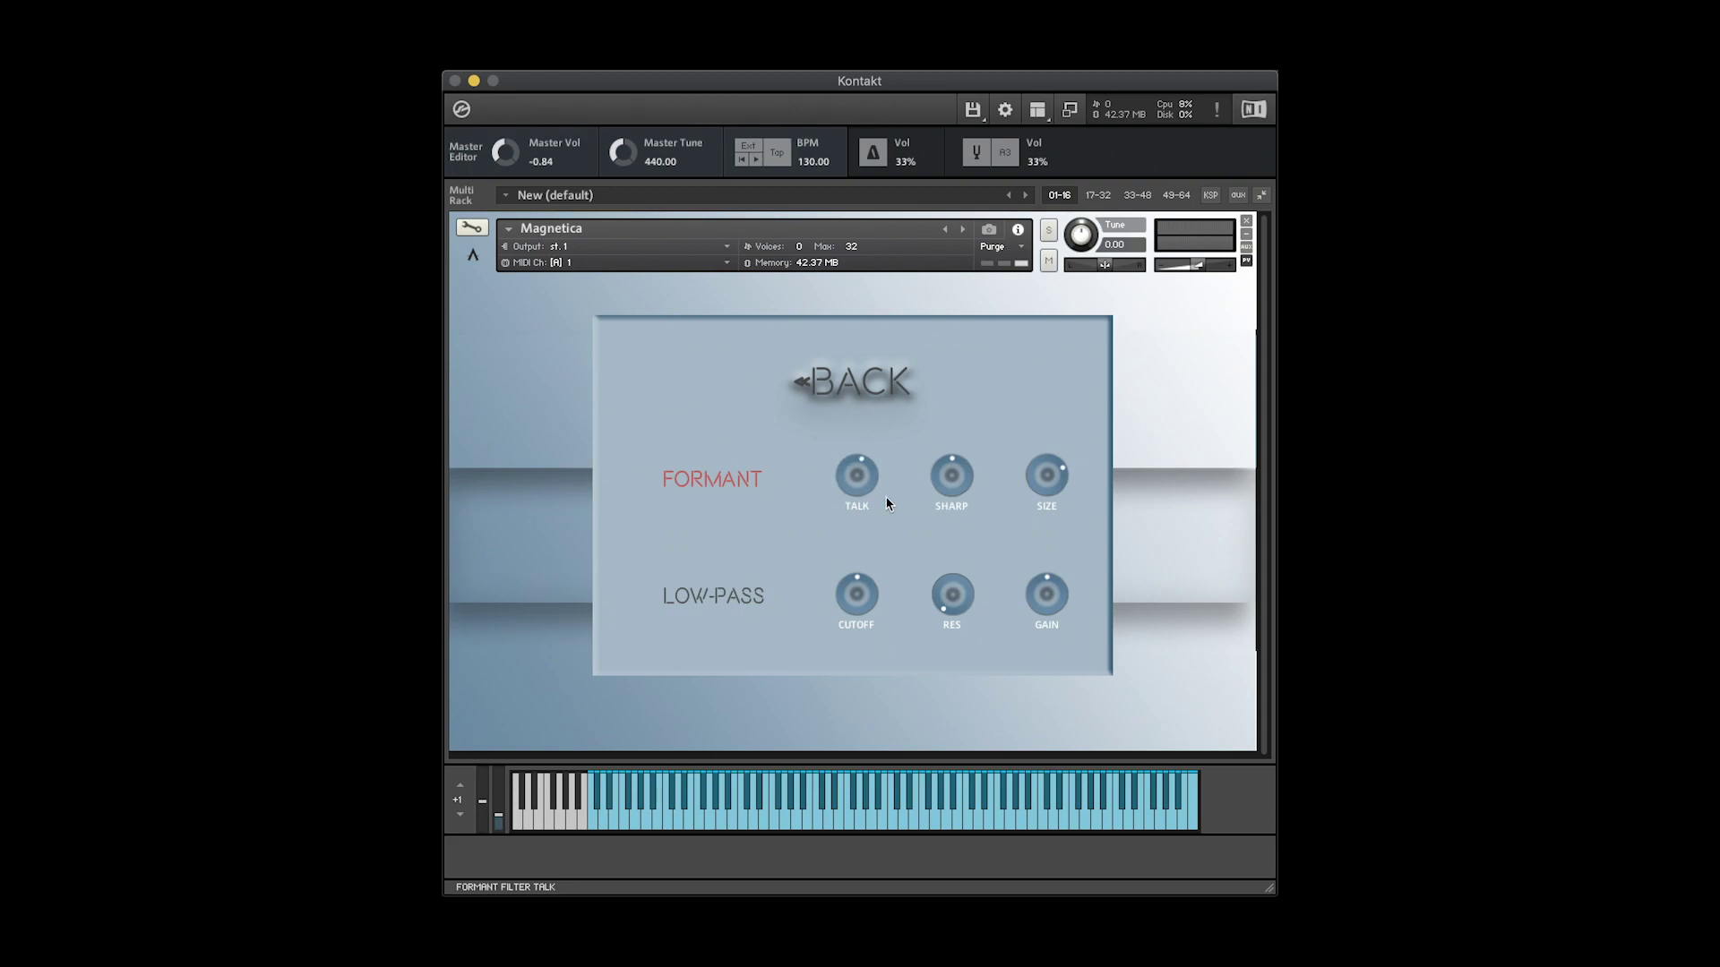
# Leave the Talk knob's automation options, turn the Formant filter off and return to the main page
pyautogui.rightClick(867, 483)
pyautogui.click(887, 437)
pyautogui.click(886, 437)
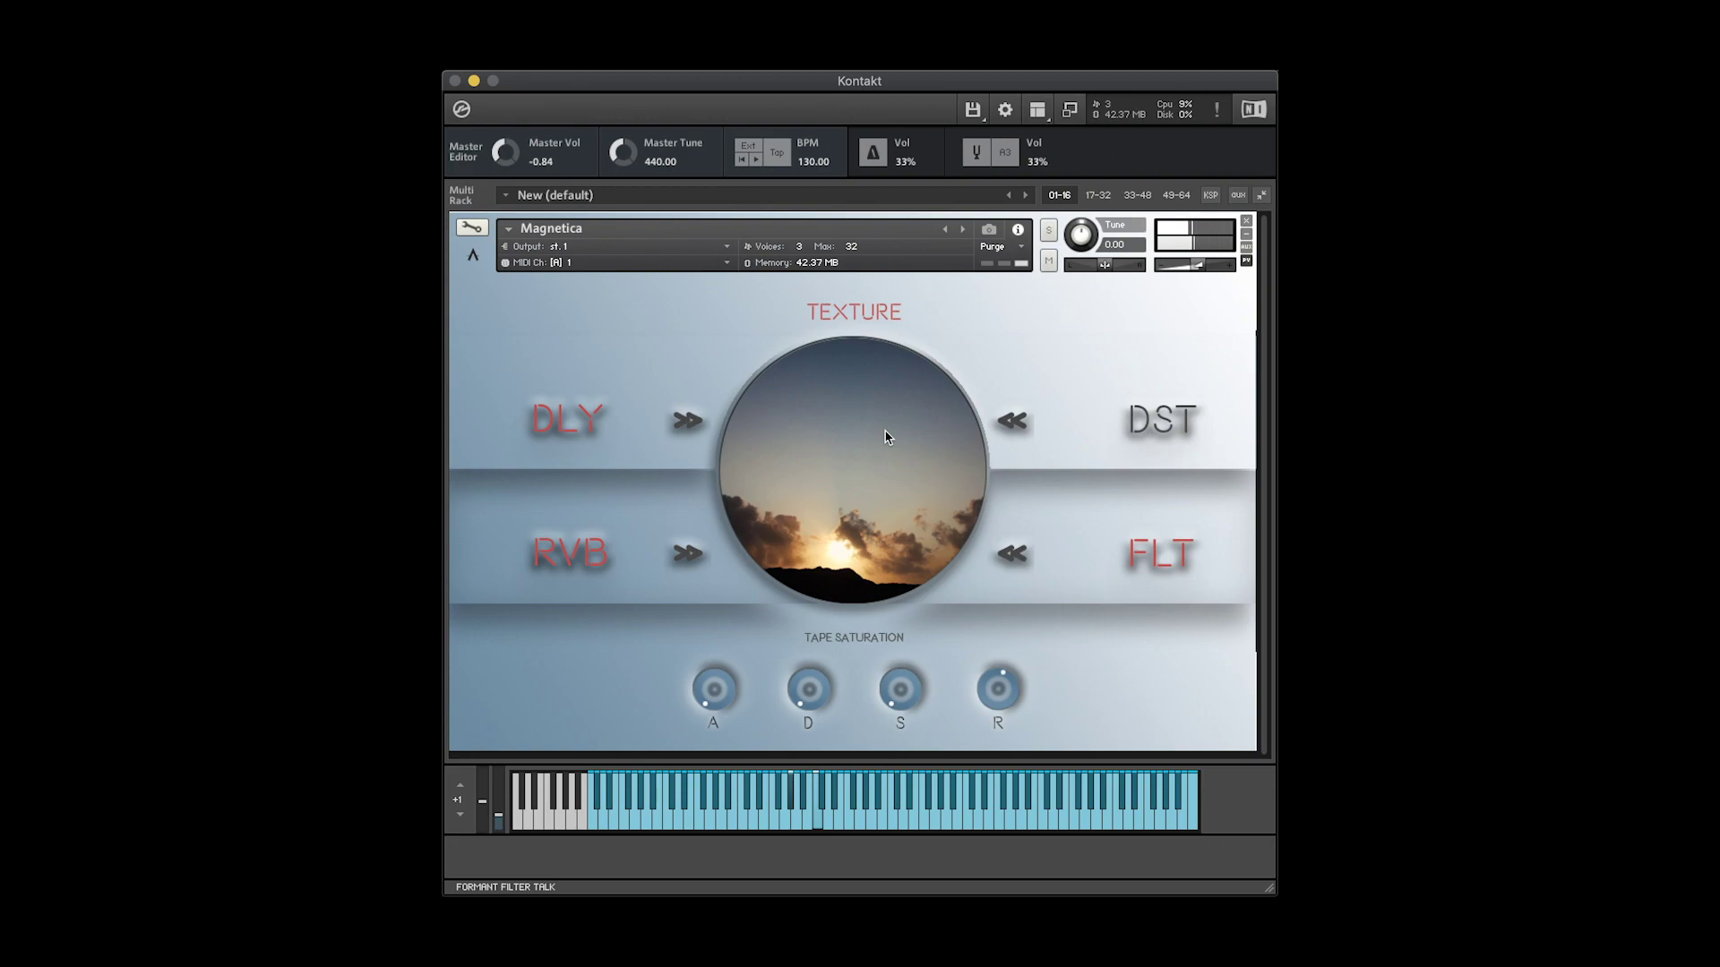
pyautogui.click(1012, 562)
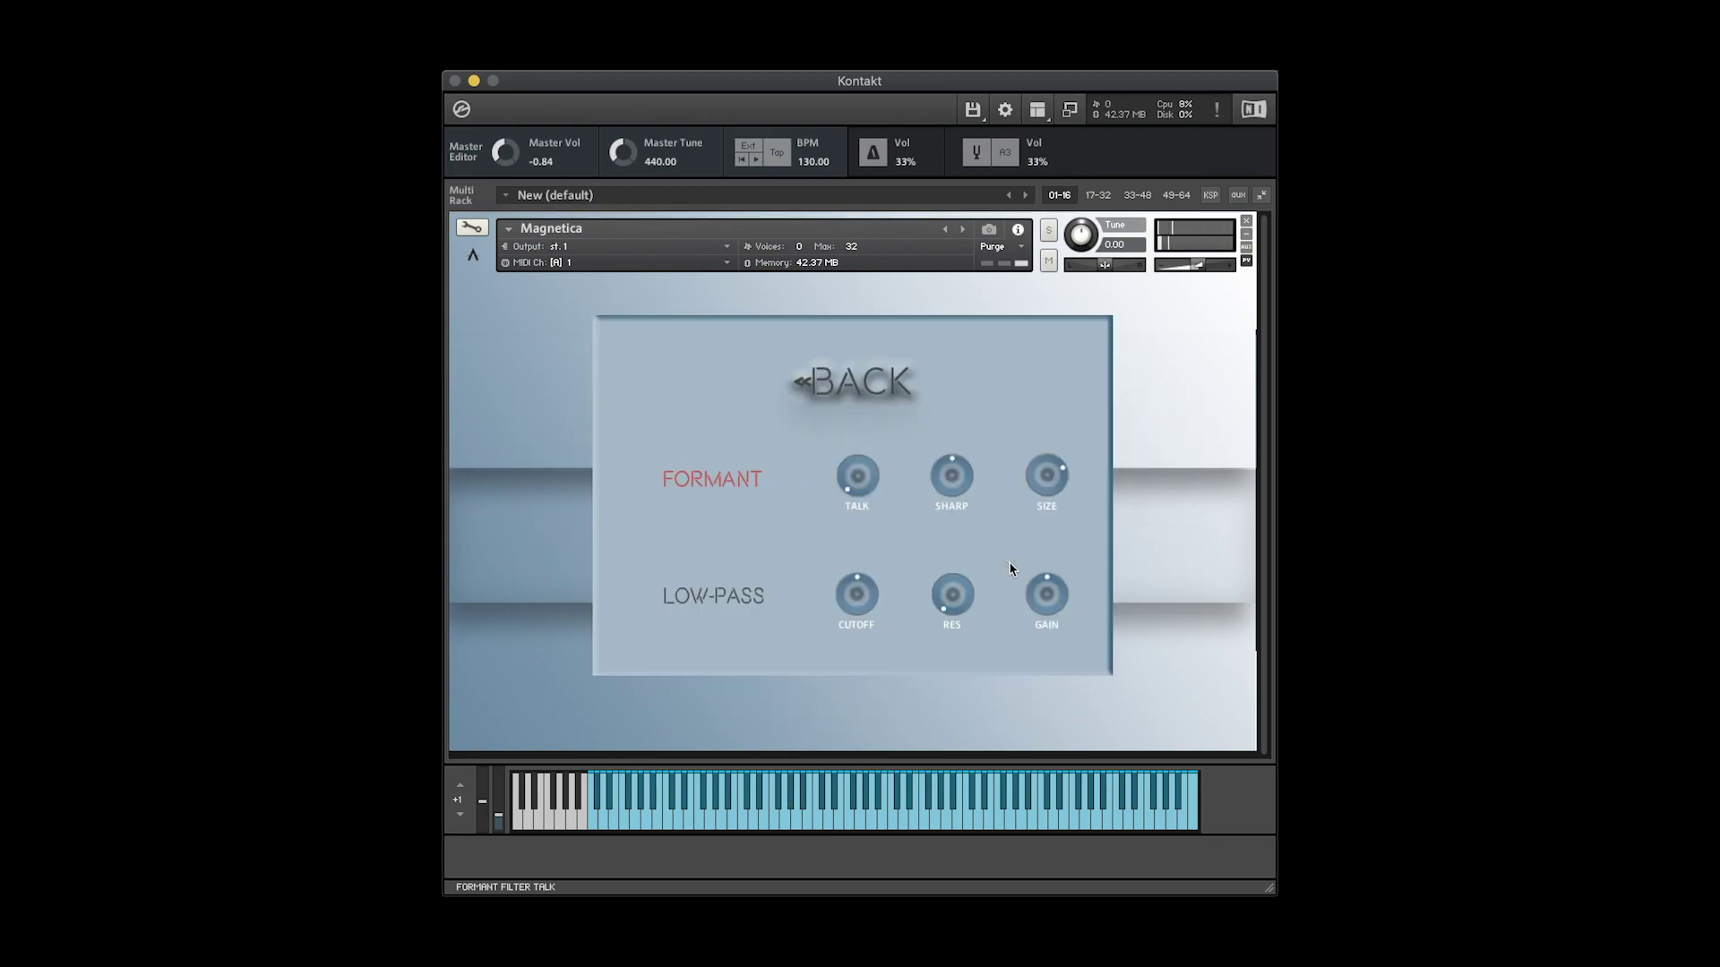
pyautogui.click(896, 392)
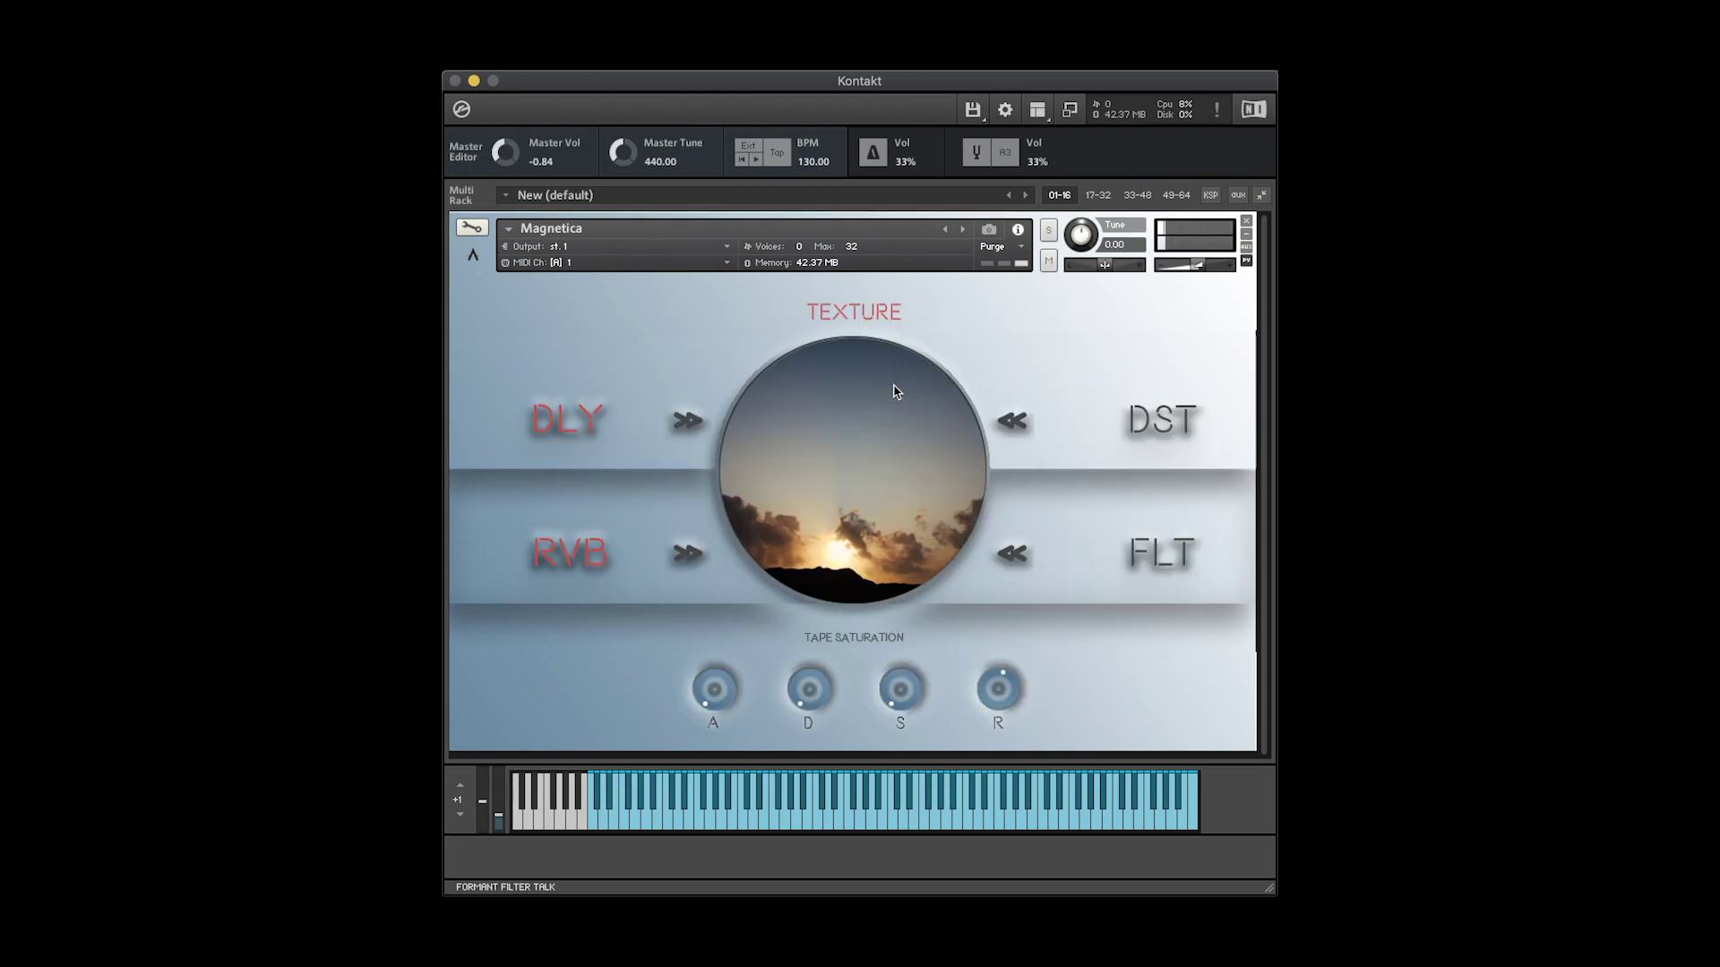